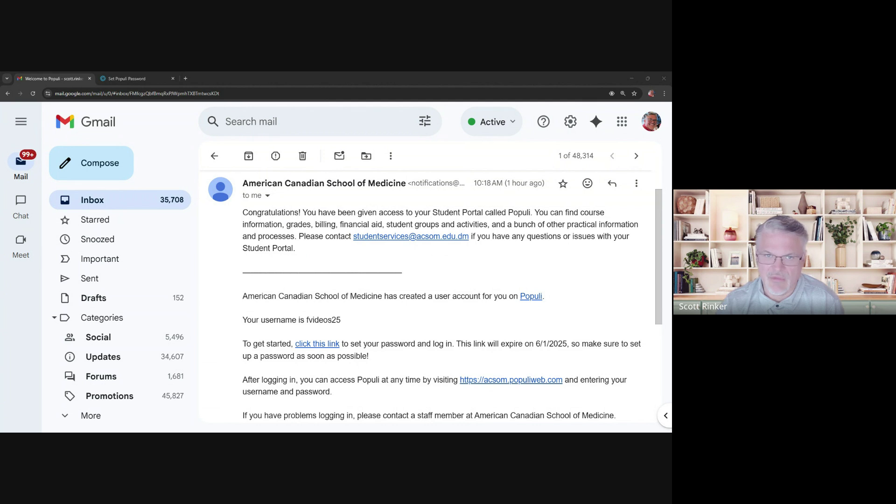
- Review the student portal welcome email for the assigned username, the password setup link and the login address
{"action": "left_click_drag", "start_coordinate": [285, 212], "coordinate": [566, 302]}
{"action": "scroll", "coordinate": [565, 302], "scroll_direction": "down", "scroll_amount": 2}
{"action": "scroll", "coordinate": [566, 301], "scroll_direction": "down", "scroll_amount": 2}
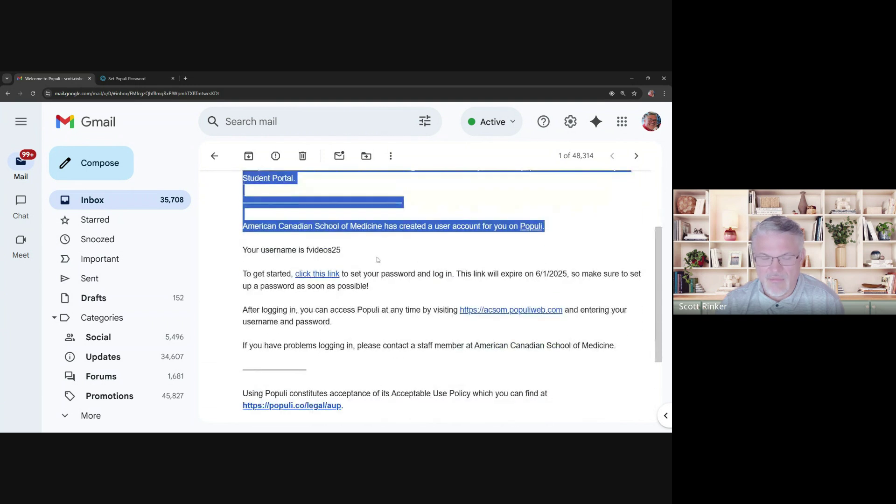
{"action": "scroll", "coordinate": [381, 301], "scroll_direction": "up", "scroll_amount": 2}
{"action": "left_click", "coordinate": [378, 316]}
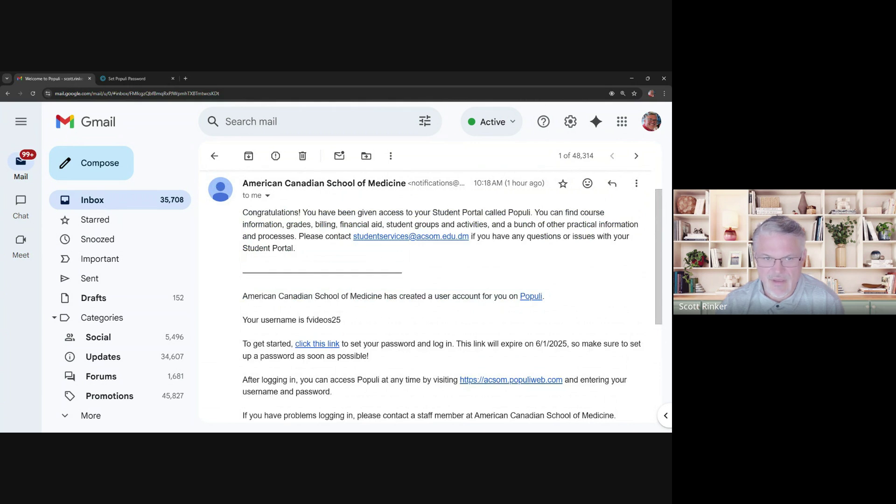
{"action": "double_click", "coordinate": [323, 320]}
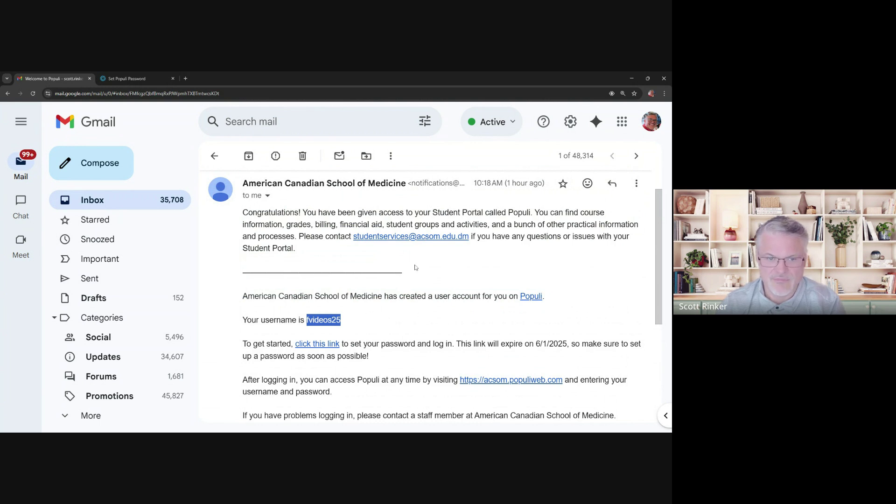
{"action": "scroll", "coordinate": [437, 322], "scroll_direction": "down", "scroll_amount": 1}
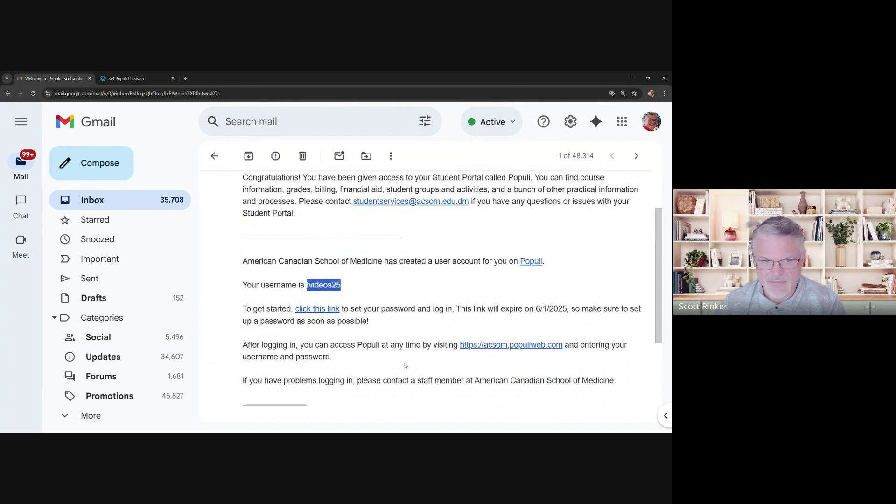
{"action": "scroll", "coordinate": [435, 295], "scroll_direction": "up", "scroll_amount": 1}
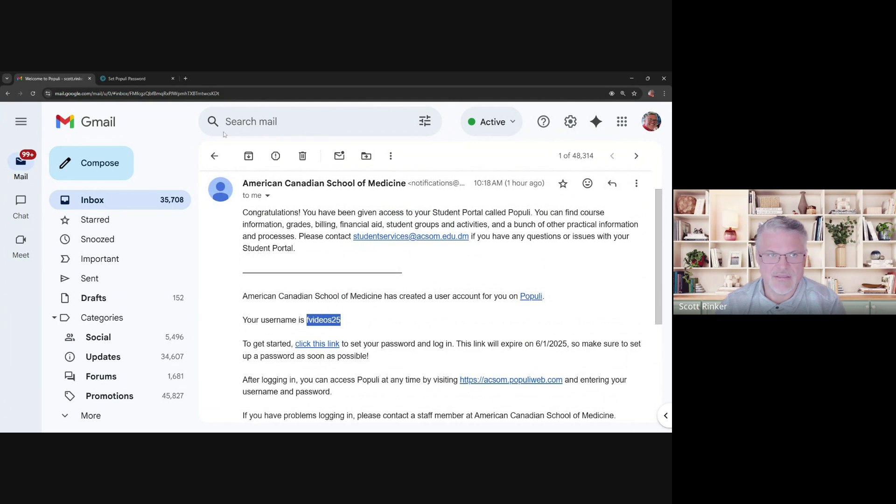
- Go to the open Populi password setup page and skip the text messaging number verification for now
{"action": "left_click", "coordinate": [152, 79]}
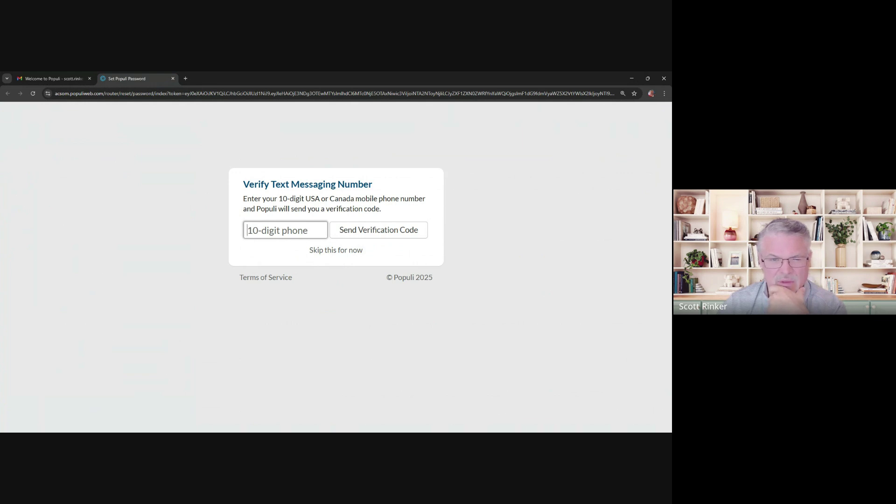
{"action": "left_click", "coordinate": [324, 252]}
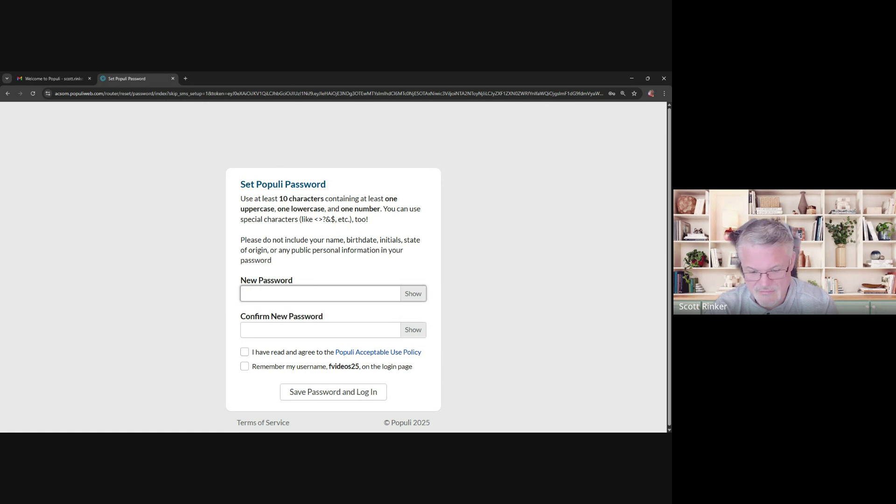
- Set and confirm the new account password, accept the Acceptable Use Policy with the username remembered, and log in
{"action": "type", "text": "•••••"}
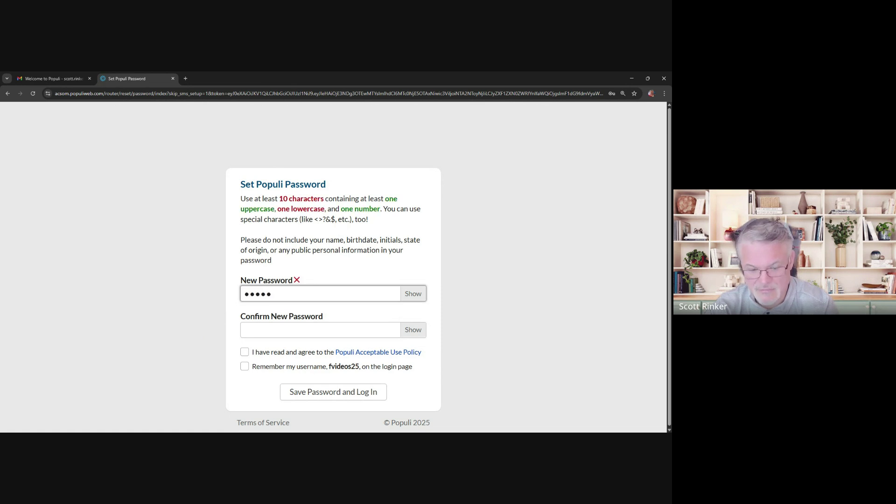
{"action": "type", "text": "•••••"}
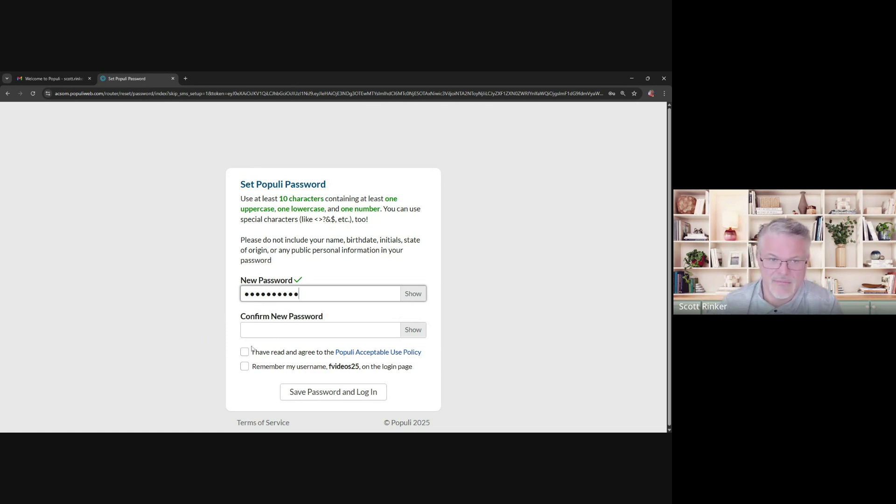
{"action": "left_click", "coordinate": [280, 330]}
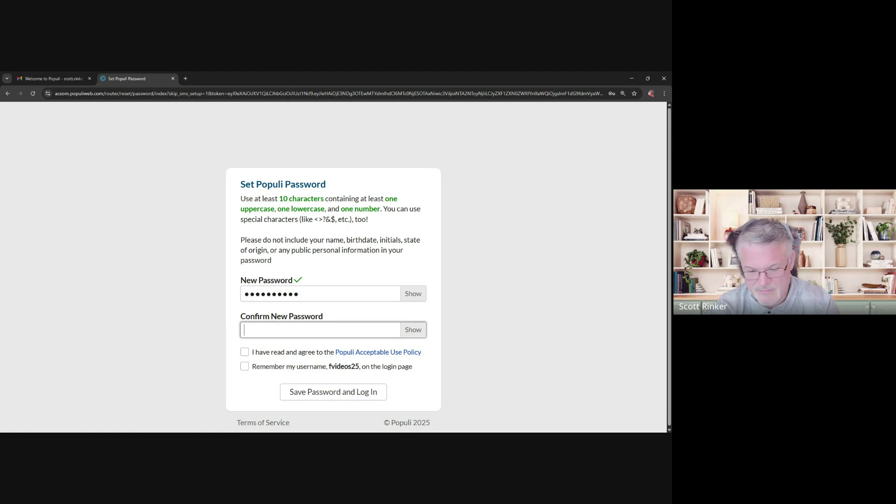
{"action": "type", "text": "••••••••••"}
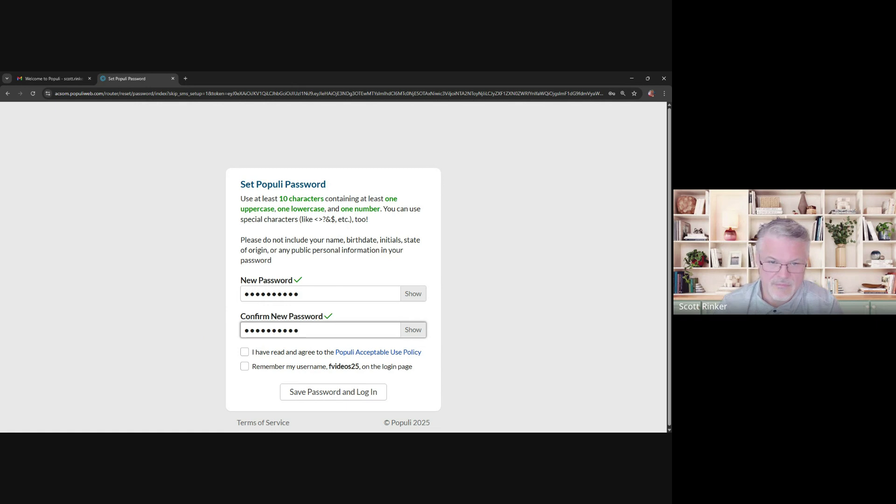
{"action": "left_click", "coordinate": [244, 353]}
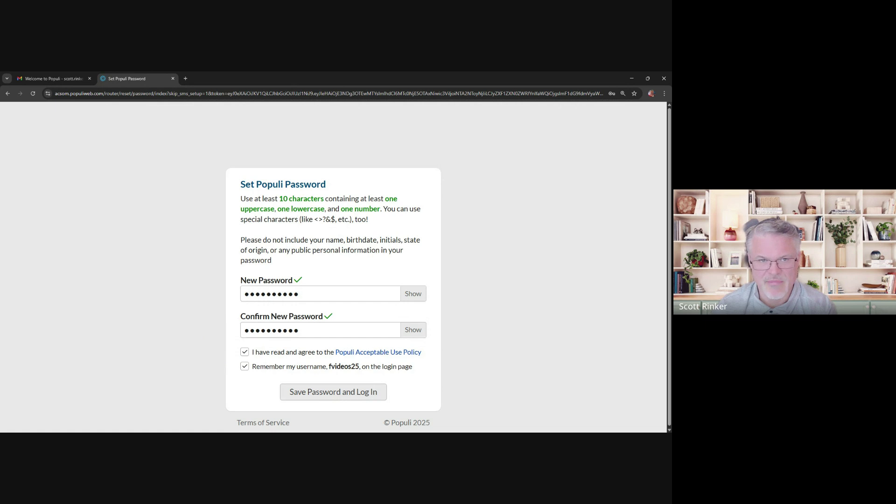
{"action": "left_click", "coordinate": [330, 392]}
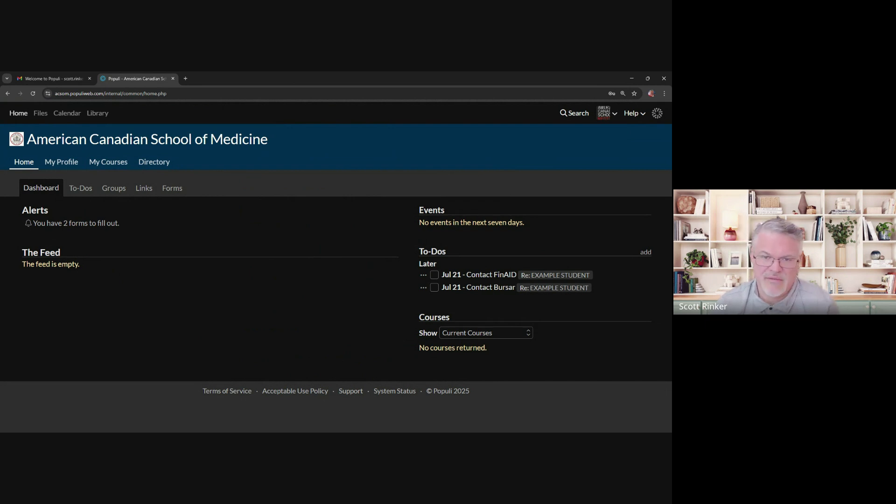
- Check the dashboard's course display filter and leave it on Current Courses
{"action": "left_click", "coordinate": [530, 338]}
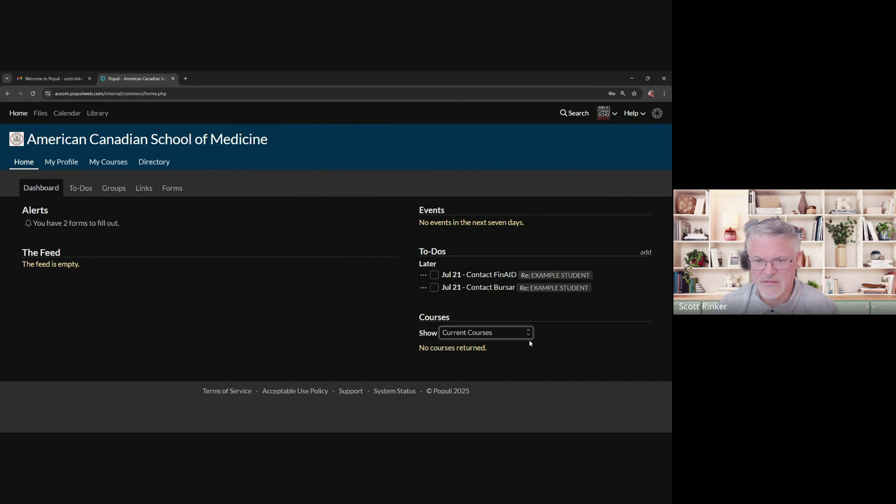
{"action": "left_click", "coordinate": [322, 320]}
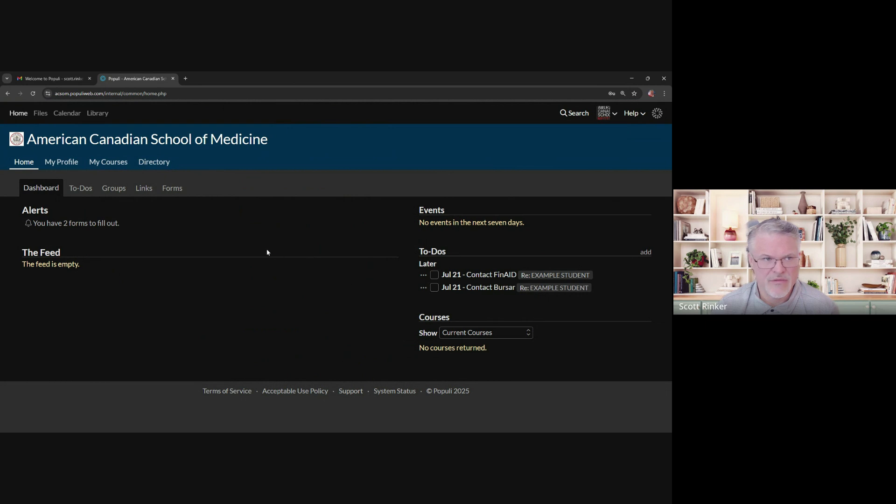
- View the student profile's contact info and its weekly planner schedule for the 2025-2026 July Semester
{"action": "left_click", "coordinate": [61, 164]}
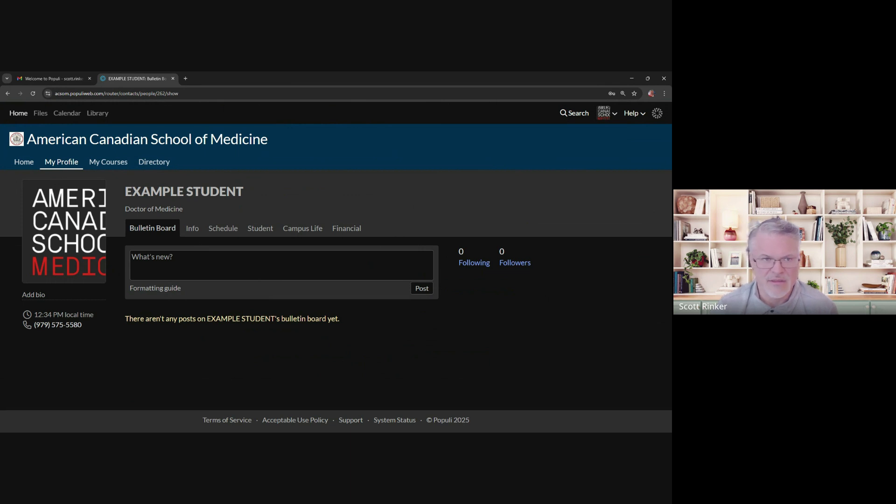
{"action": "left_click", "coordinate": [194, 230]}
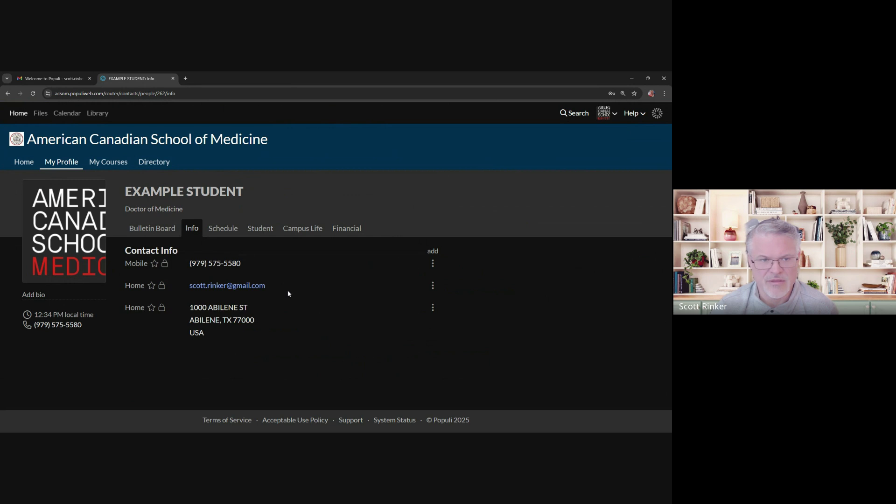
{"action": "left_click", "coordinate": [230, 233]}
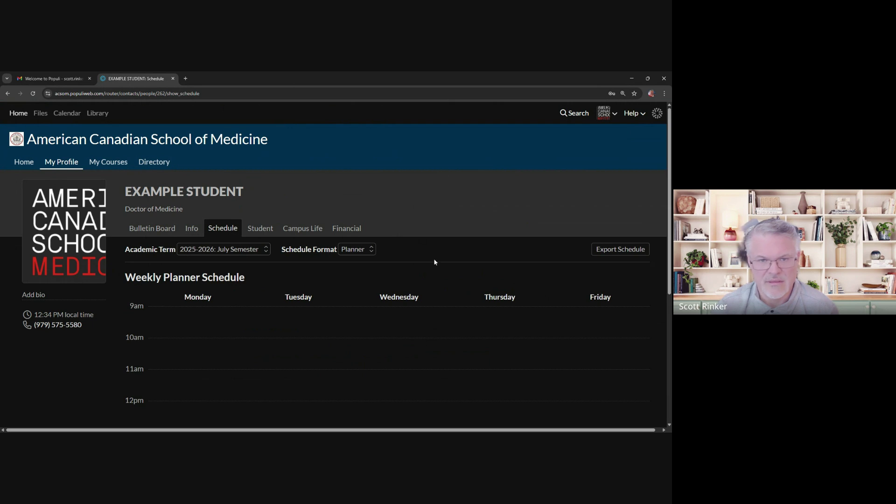
{"action": "scroll", "coordinate": [436, 260], "scroll_direction": "down", "scroll_amount": 1}
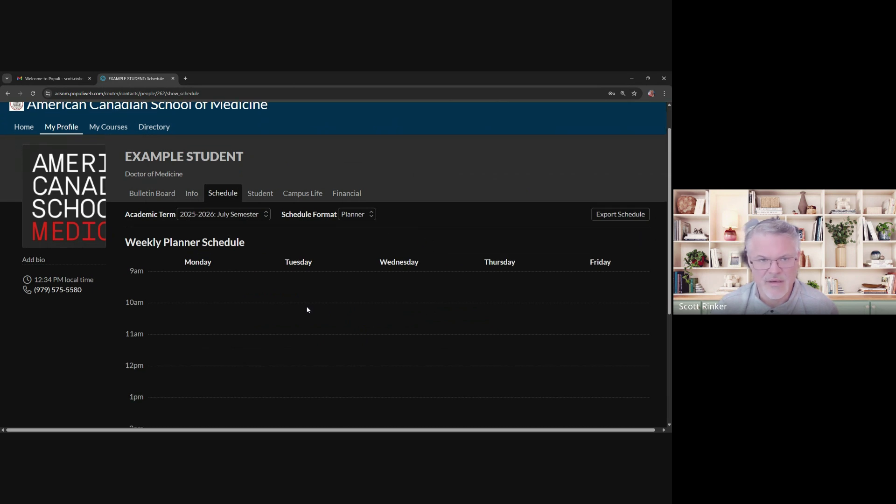
{"action": "scroll", "coordinate": [262, 289], "scroll_direction": "up", "scroll_amount": 1}
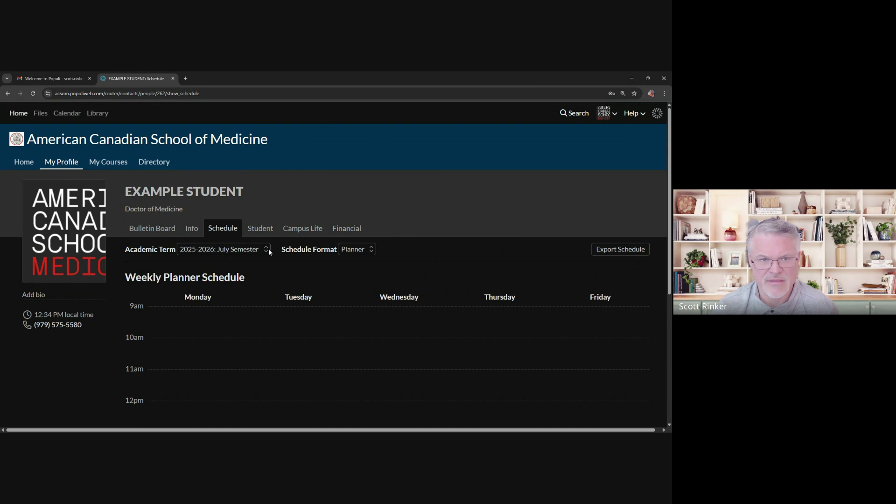
- Examine the profile's student record, including the transcript courses, student information, program and degree details
{"action": "left_click", "coordinate": [265, 233]}
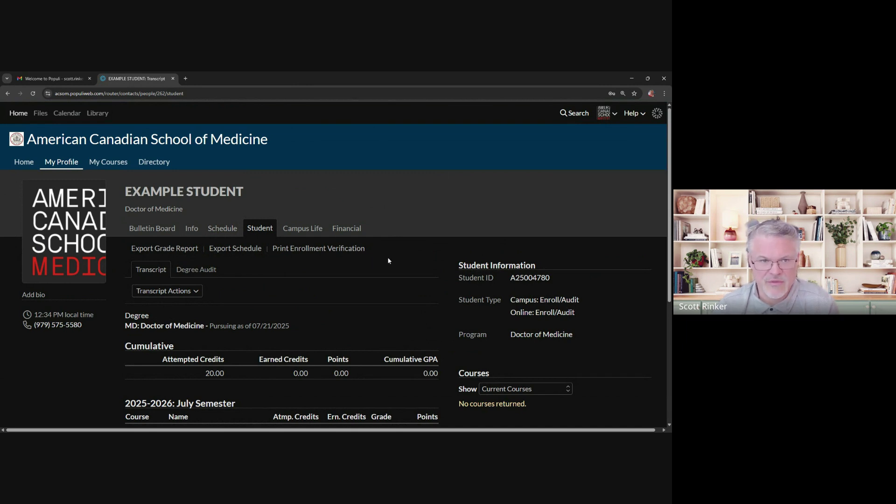
{"action": "scroll", "coordinate": [388, 261], "scroll_direction": "down", "scroll_amount": 1}
{"action": "scroll", "coordinate": [388, 261], "scroll_direction": "down", "scroll_amount": 3}
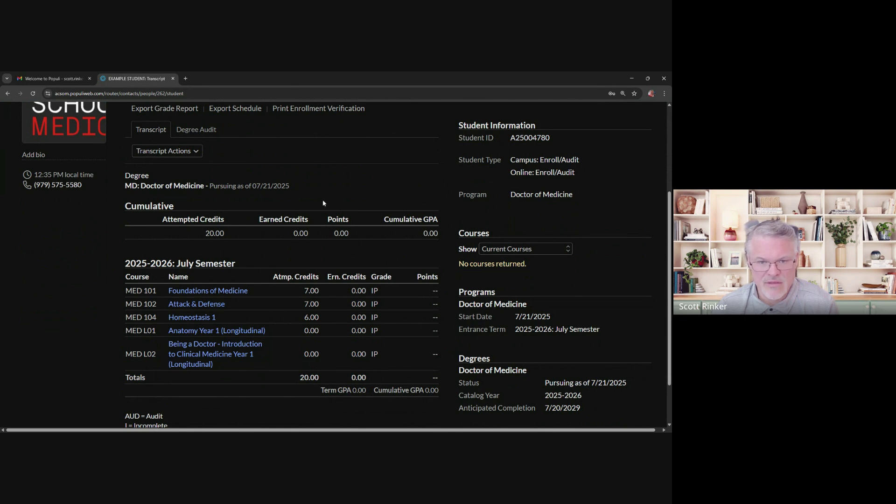
{"action": "scroll", "coordinate": [500, 210], "scroll_direction": "up", "scroll_amount": 2}
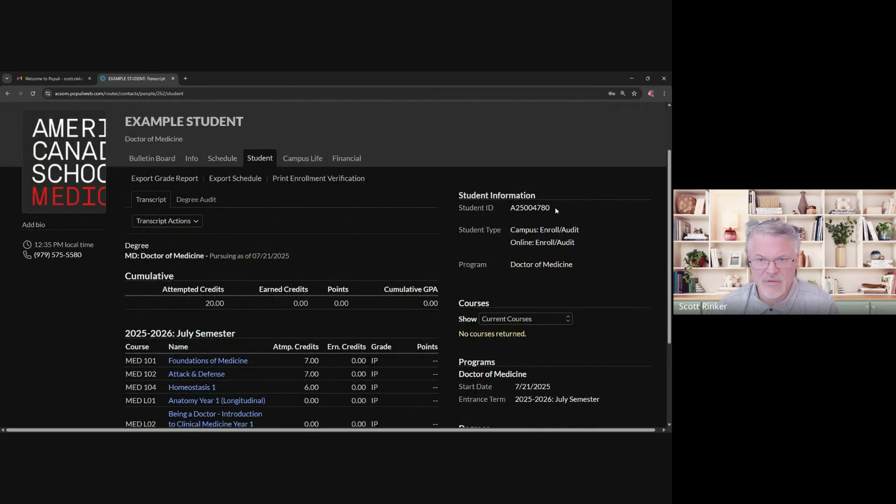
{"action": "scroll", "coordinate": [579, 219], "scroll_direction": "down", "scroll_amount": 3}
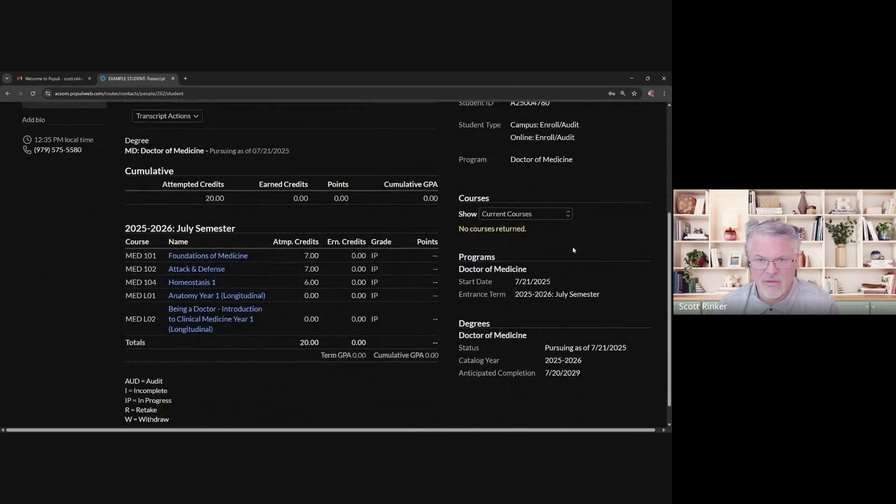
{"action": "scroll", "coordinate": [541, 260], "scroll_direction": "down", "scroll_amount": 1}
{"action": "scroll", "coordinate": [534, 271], "scroll_direction": "up", "scroll_amount": 2}
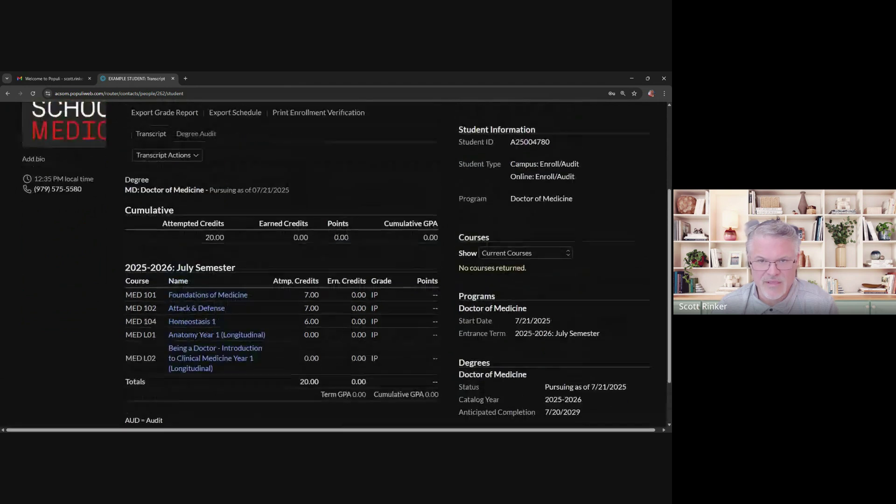
{"action": "scroll", "coordinate": [533, 273], "scroll_direction": "up", "scroll_amount": 1}
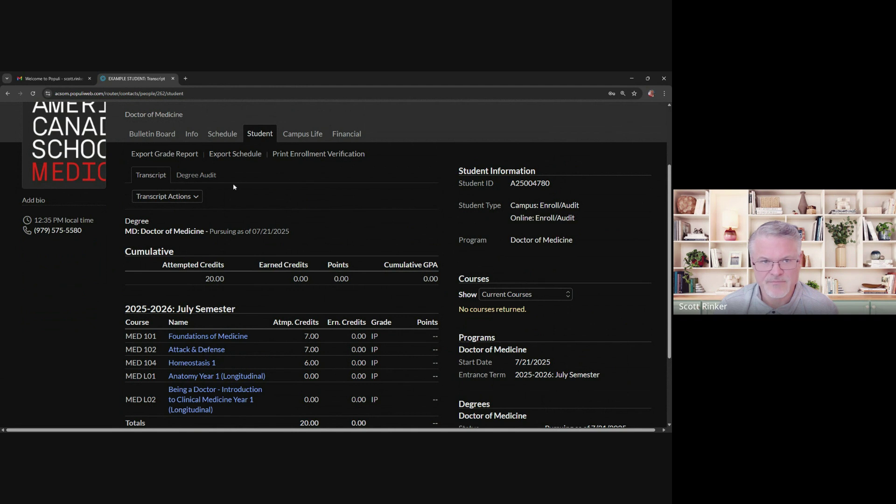
- Export the unofficial transcript as a PDF in the default layout and return to the student record
{"action": "left_click", "coordinate": [195, 199]}
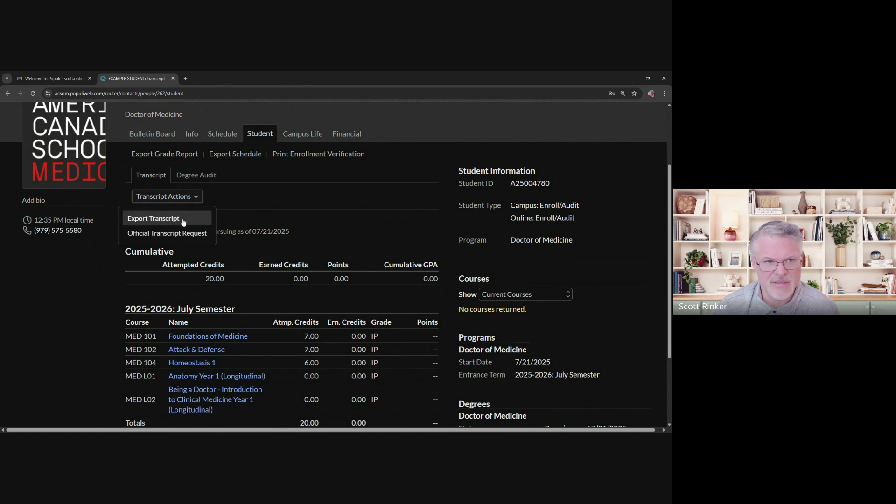
{"action": "left_click", "coordinate": [183, 220]}
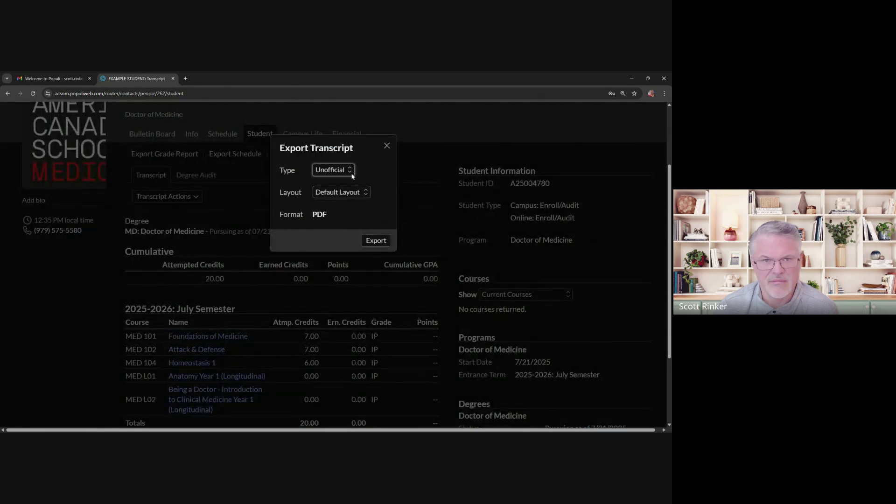
{"action": "left_click", "coordinate": [376, 241]}
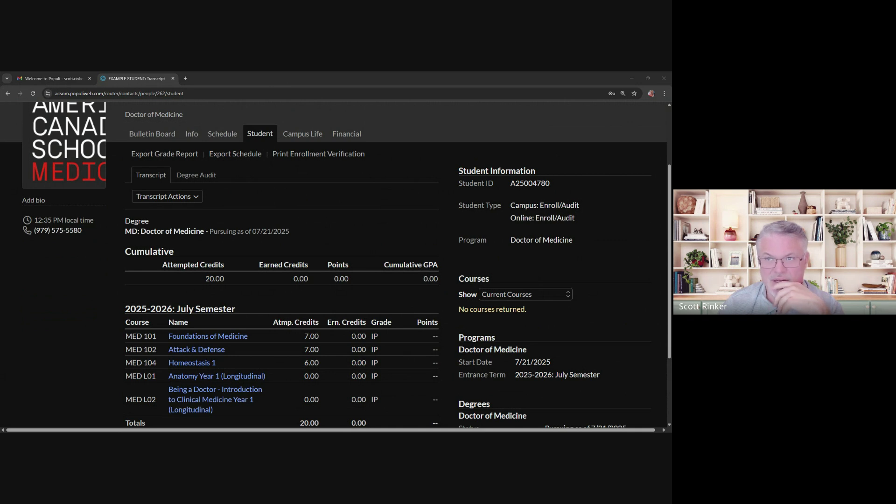
{"action": "key", "text": "alt+Tab"}
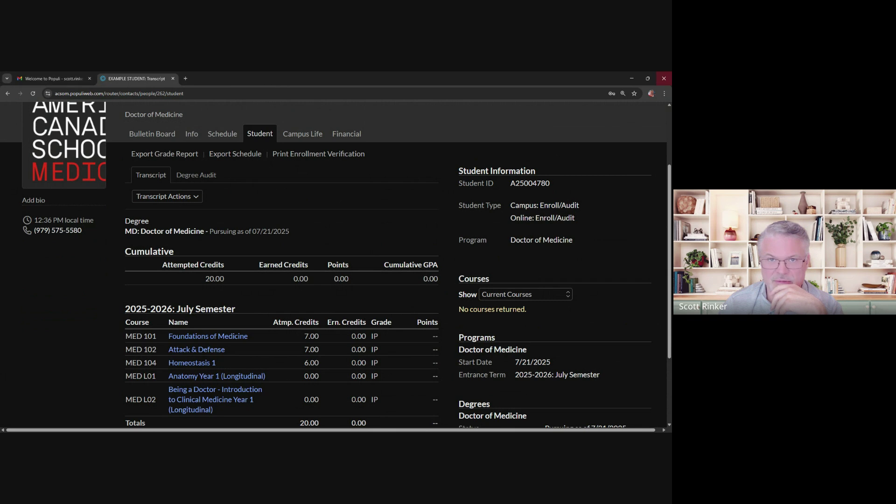
- View the official transcript request form and close it without submitting
{"action": "left_click", "coordinate": [187, 197]}
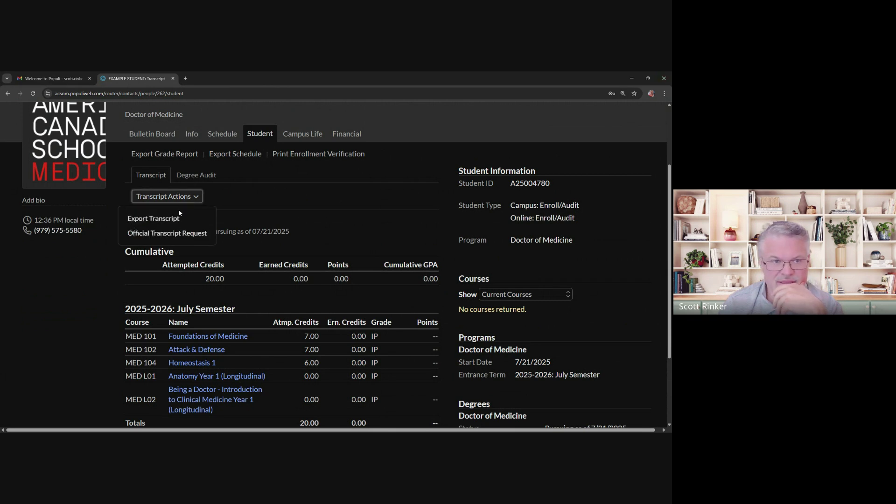
{"action": "left_click", "coordinate": [174, 236]}
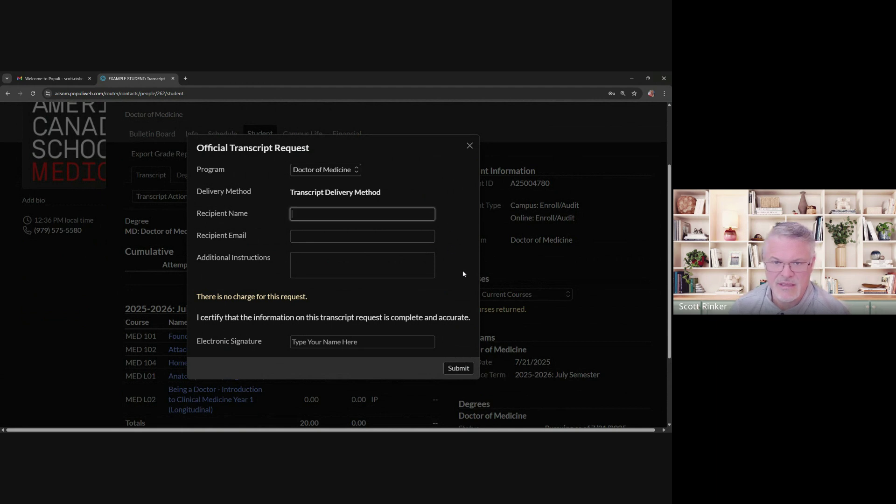
{"action": "left_click", "coordinate": [470, 147]}
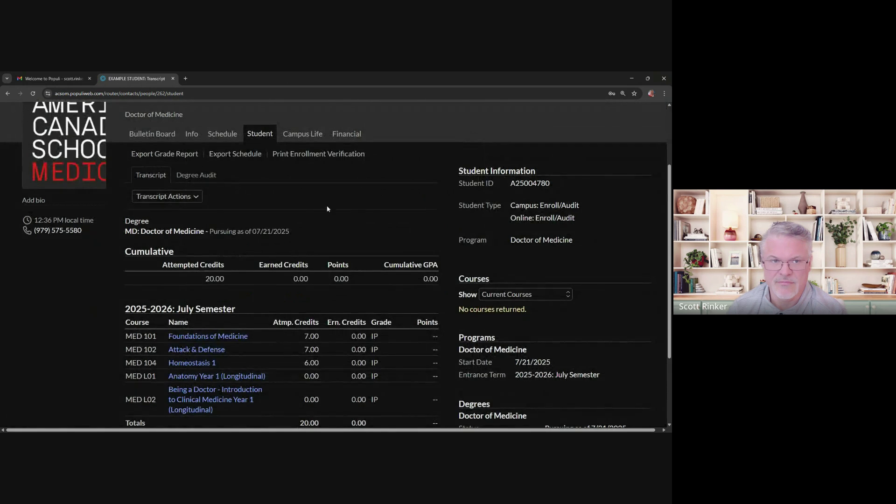
- Print the enrollment verification from the student record
{"action": "left_click", "coordinate": [334, 158]}
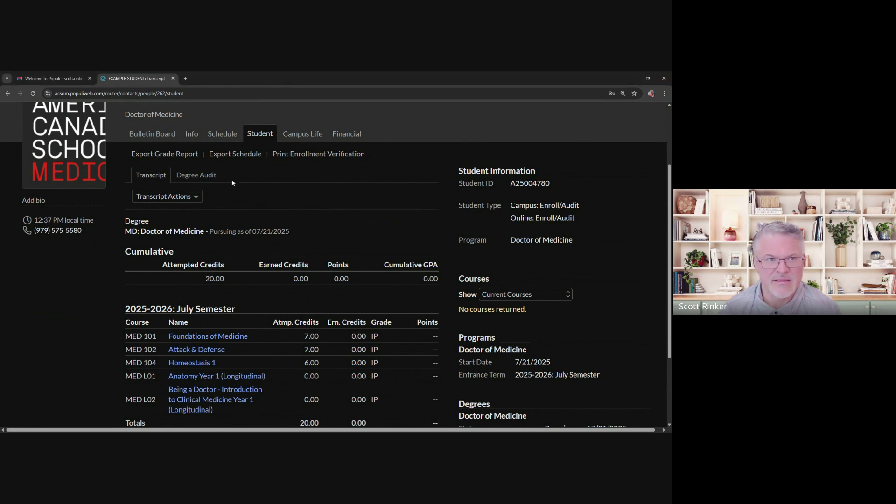
{"action": "scroll", "coordinate": [280, 187], "scroll_direction": "up", "scroll_amount": 1}
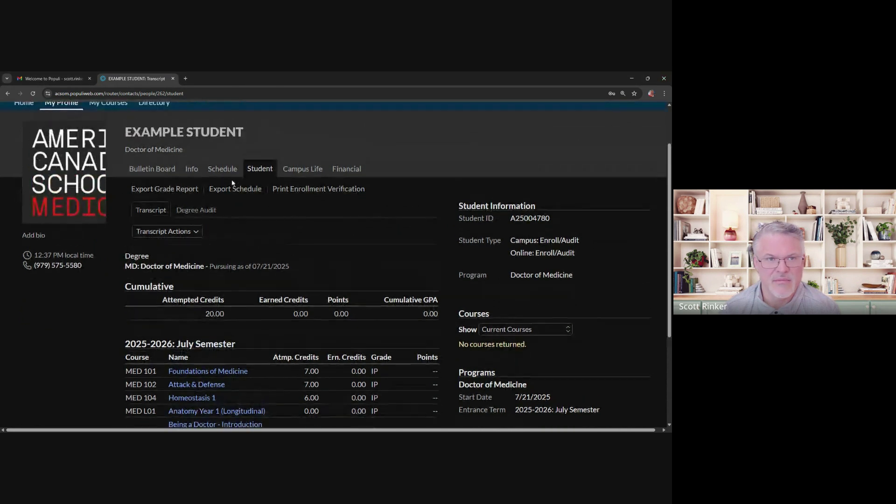
- View the profile's campus life information and the financial dashboard with its invoices, credits and balance summary
{"action": "left_click", "coordinate": [297, 173]}
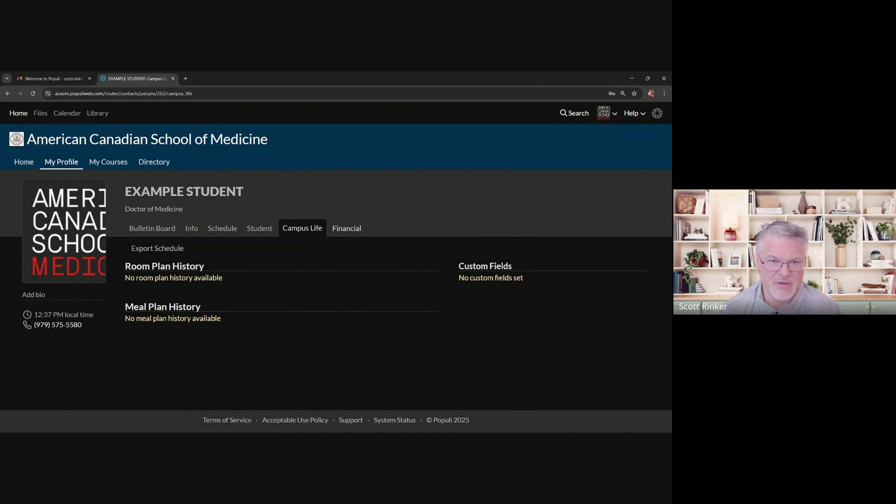
{"action": "left_click", "coordinate": [347, 228]}
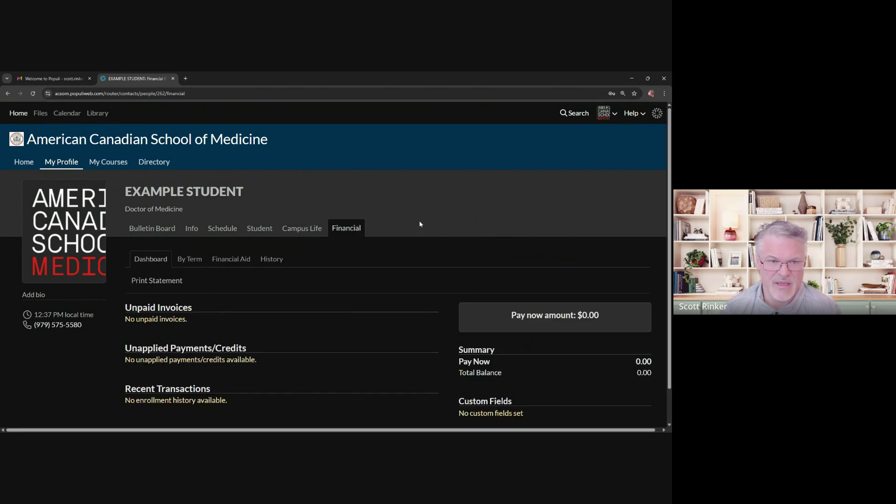
{"action": "scroll", "coordinate": [419, 221], "scroll_direction": "down", "scroll_amount": 1}
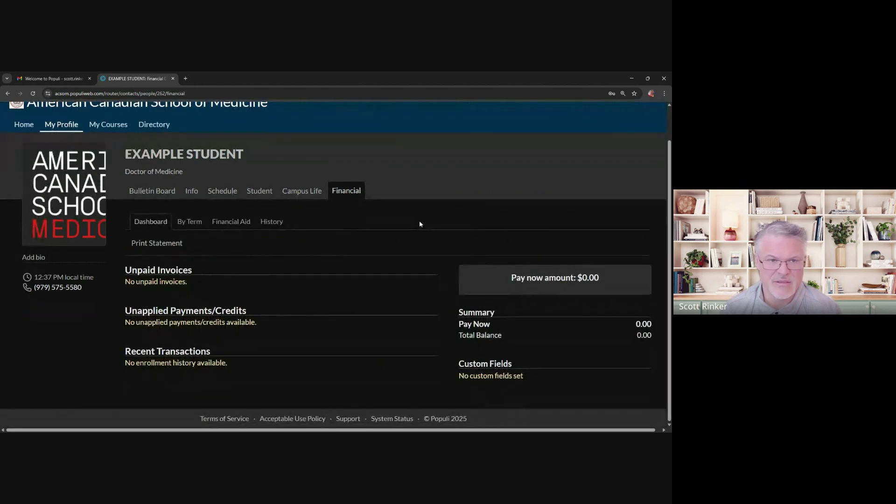
- Show the by-term finances for 2025-2026: July Semester and review the charges, payments, tuition and enrollment history
{"action": "left_click", "coordinate": [192, 222]}
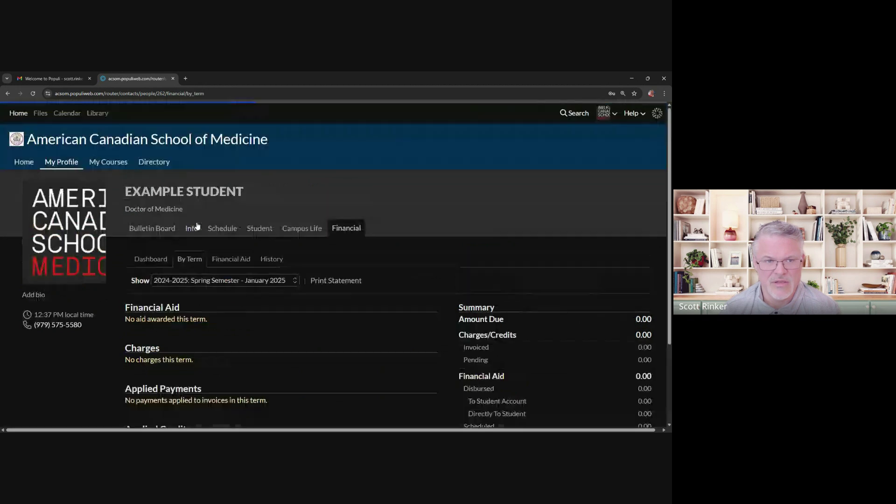
{"action": "left_click", "coordinate": [282, 276]}
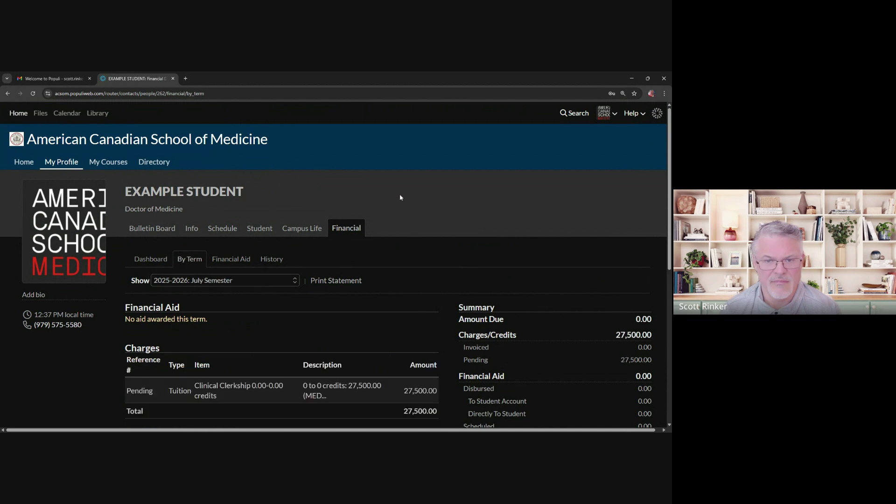
{"action": "scroll", "coordinate": [457, 212], "scroll_direction": "down", "scroll_amount": 3}
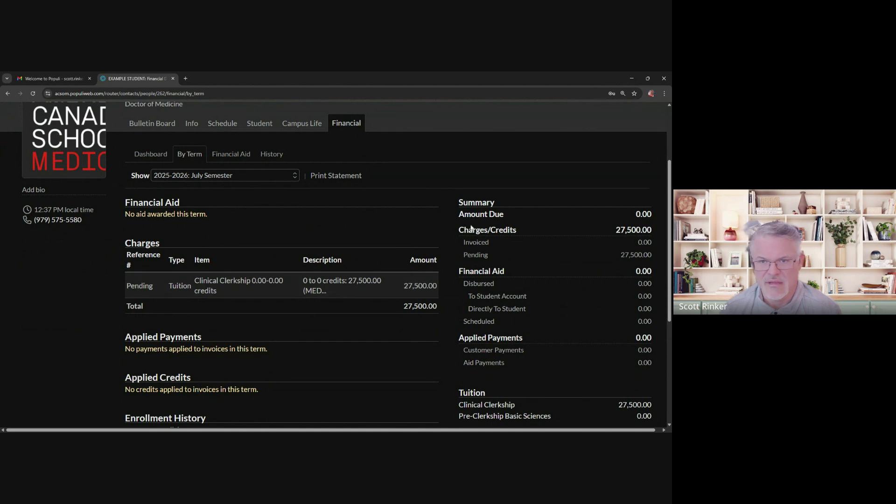
{"action": "scroll", "coordinate": [408, 333], "scroll_direction": "down", "scroll_amount": 2}
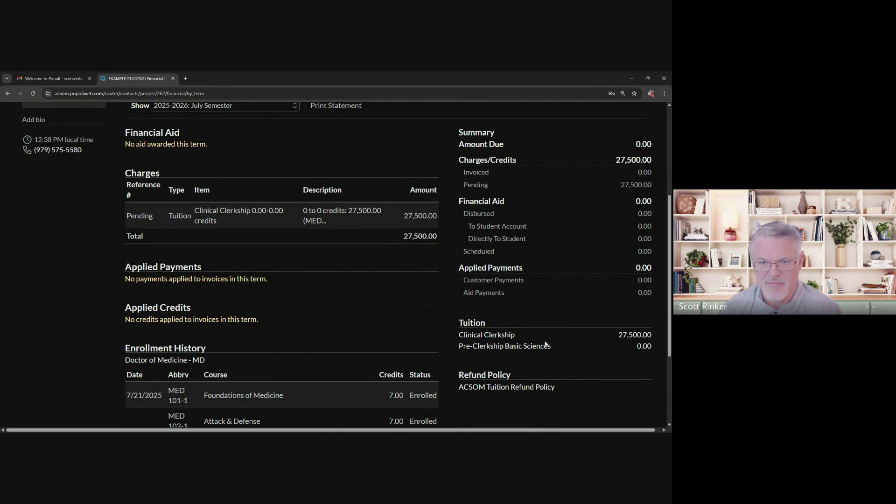
{"action": "scroll", "coordinate": [356, 350], "scroll_direction": "down", "scroll_amount": 4}
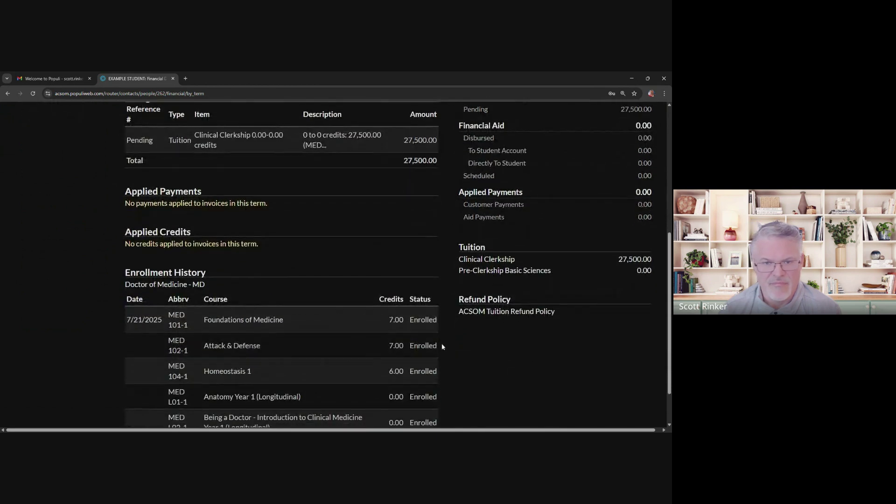
{"action": "scroll", "coordinate": [442, 347], "scroll_direction": "up", "scroll_amount": 5}
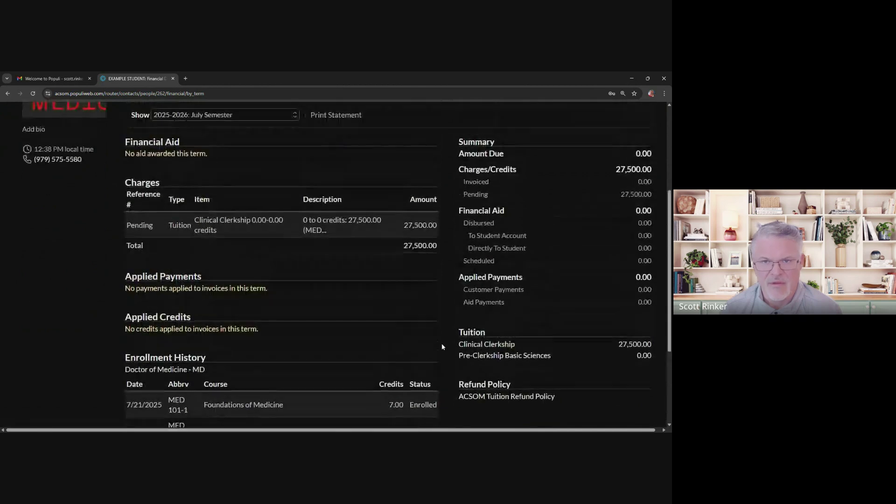
{"action": "scroll", "coordinate": [454, 313], "scroll_direction": "up", "scroll_amount": 1}
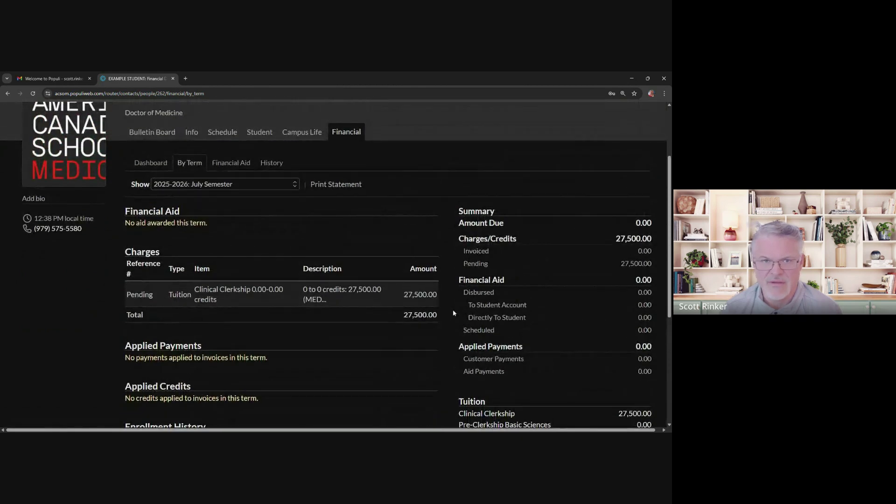
- Check the financial aid for aid year 2025-2026 and the transaction history, and return to the profile's bulletin board
{"action": "left_click", "coordinate": [230, 169]}
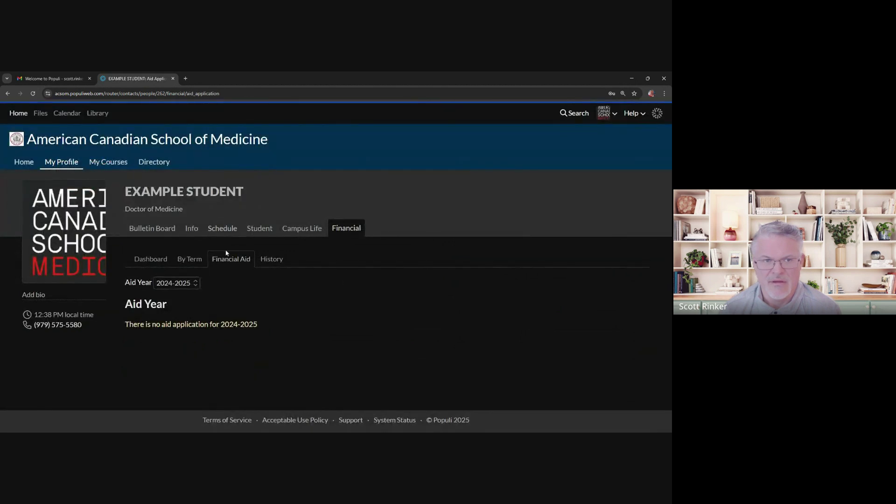
{"action": "left_click", "coordinate": [190, 278]}
{"action": "left_click", "coordinate": [186, 158]}
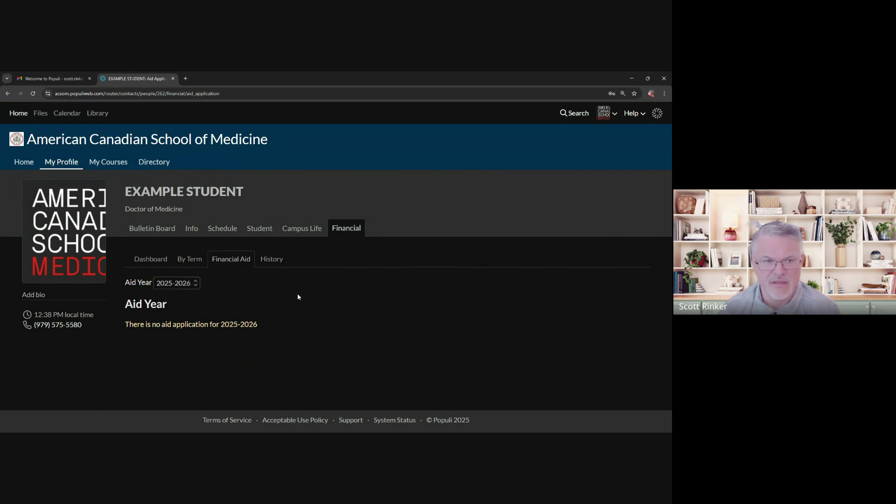
{"action": "left_click", "coordinate": [272, 260]}
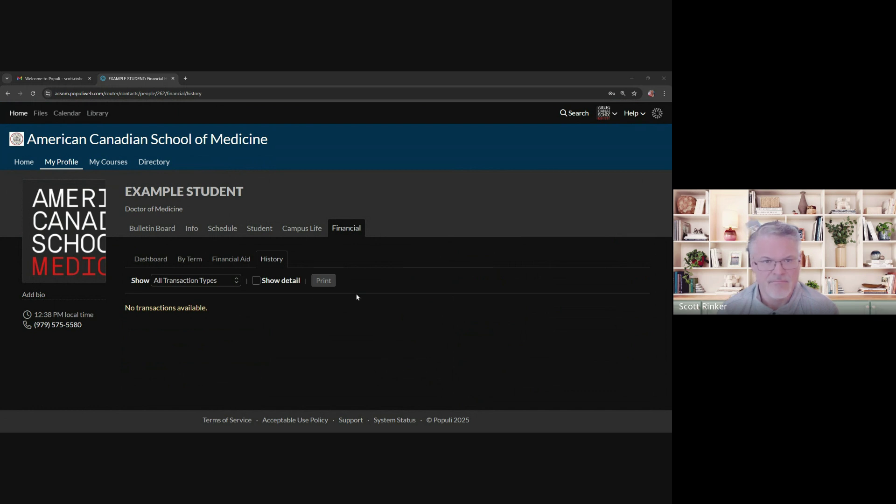
{"action": "left_click", "coordinate": [156, 229]}
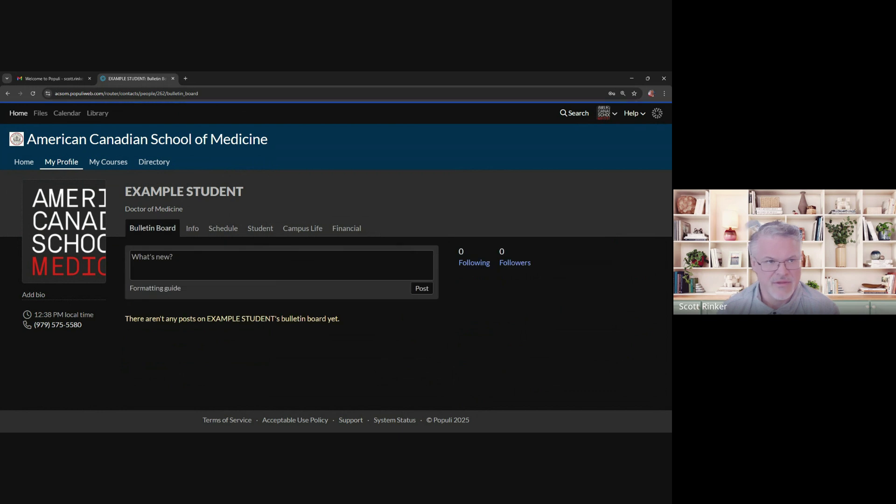
- Look through the student's enrolled courses and open the MED 101: Foundations of Medicine course dashboard
{"action": "left_click", "coordinate": [113, 164]}
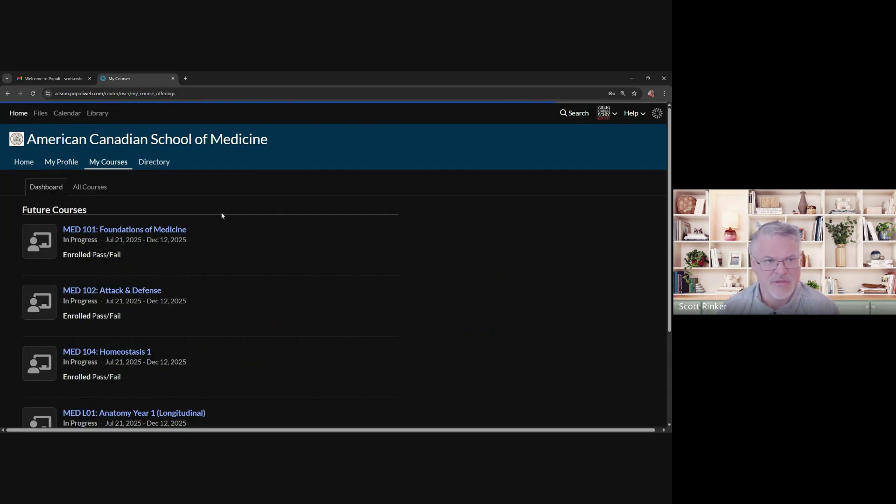
{"action": "scroll", "coordinate": [243, 211], "scroll_direction": "down", "scroll_amount": 1}
{"action": "scroll", "coordinate": [243, 211], "scroll_direction": "down", "scroll_amount": 1}
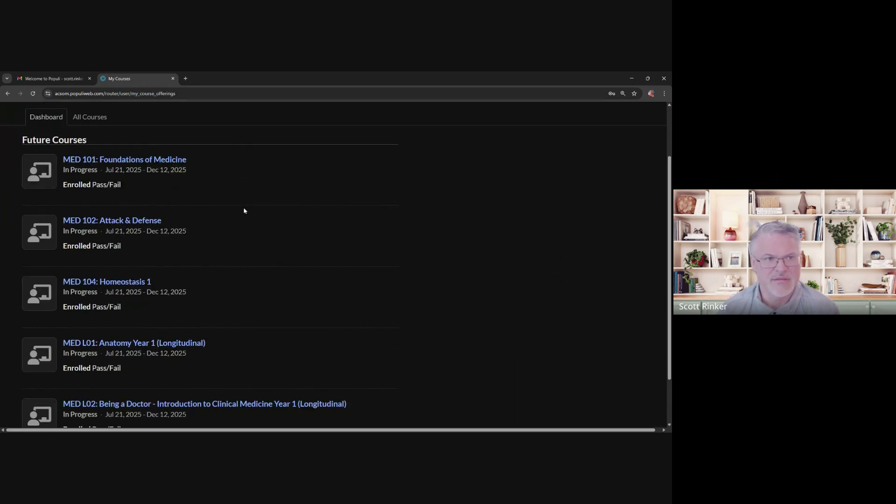
{"action": "left_click", "coordinate": [175, 161]}
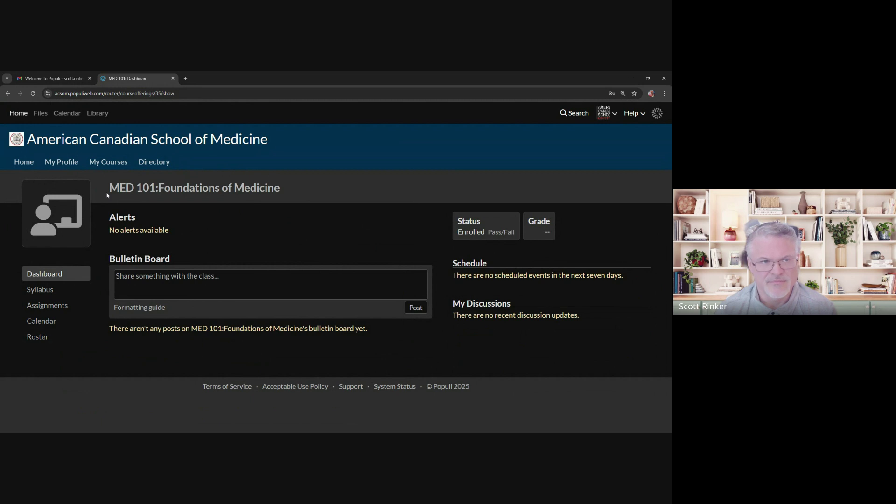
- Return to the student's course dashboard and view the full list of all courses
{"action": "left_click", "coordinate": [97, 165]}
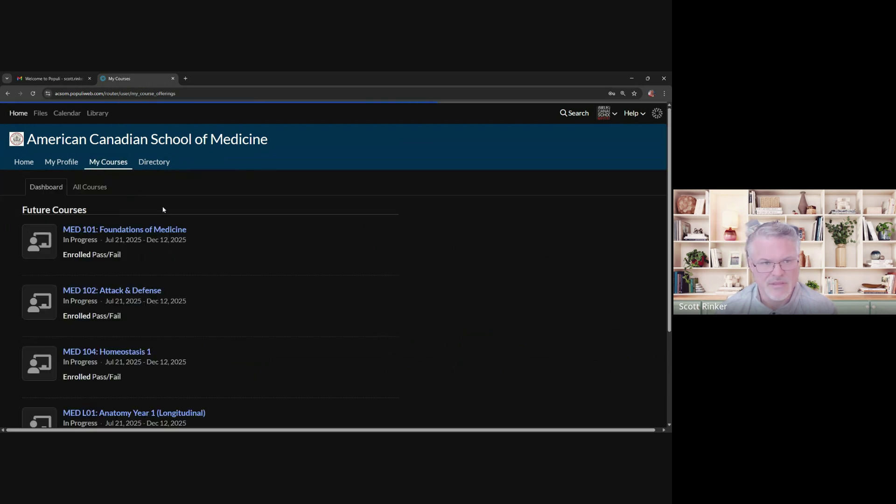
{"action": "scroll", "coordinate": [215, 219], "scroll_direction": "down", "scroll_amount": 2}
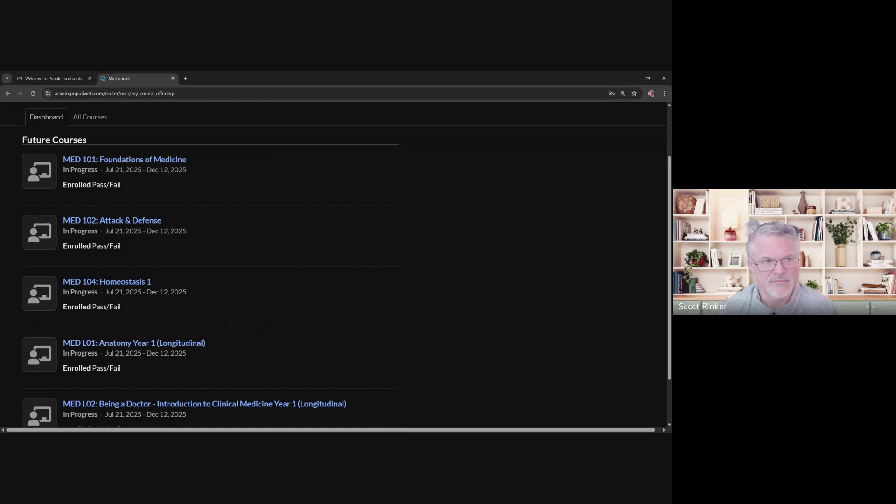
{"action": "scroll", "coordinate": [174, 200], "scroll_direction": "up", "scroll_amount": 2}
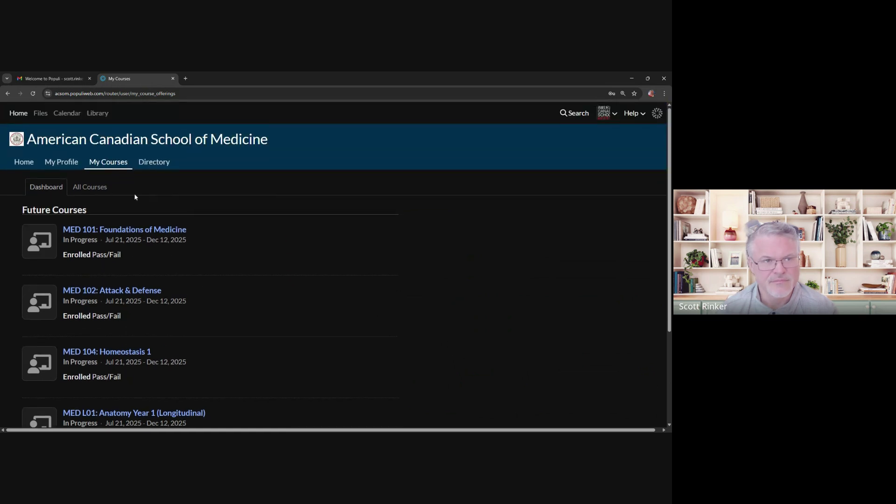
{"action": "left_click", "coordinate": [92, 186]}
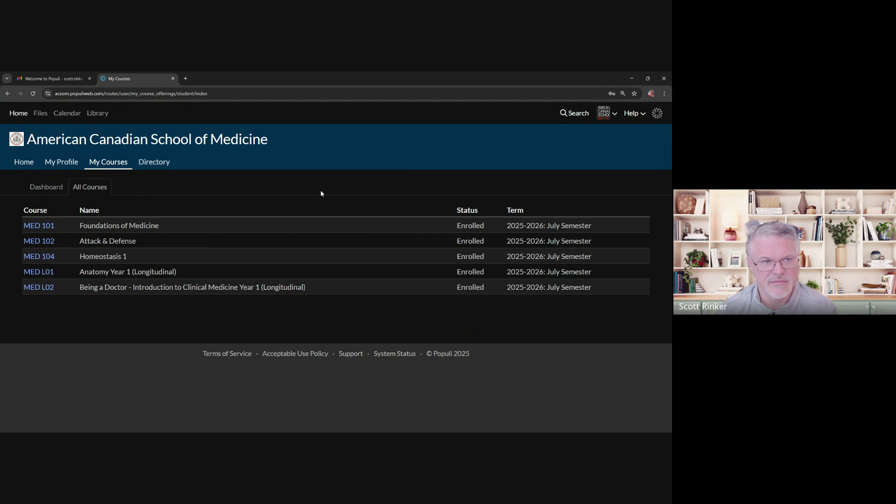
- Browse the staff listing in the school directory
{"action": "left_click", "coordinate": [154, 162]}
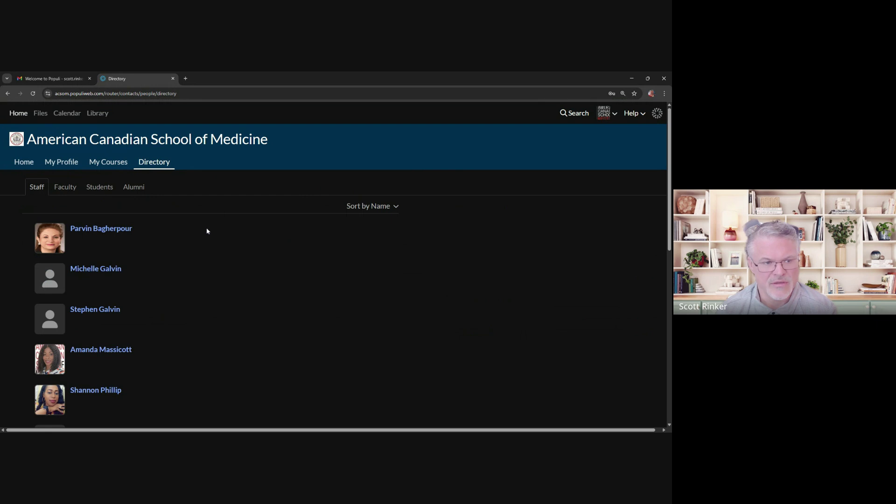
{"action": "scroll", "coordinate": [207, 228], "scroll_direction": "down", "scroll_amount": 2}
{"action": "scroll", "coordinate": [207, 231], "scroll_direction": "down", "scroll_amount": 3}
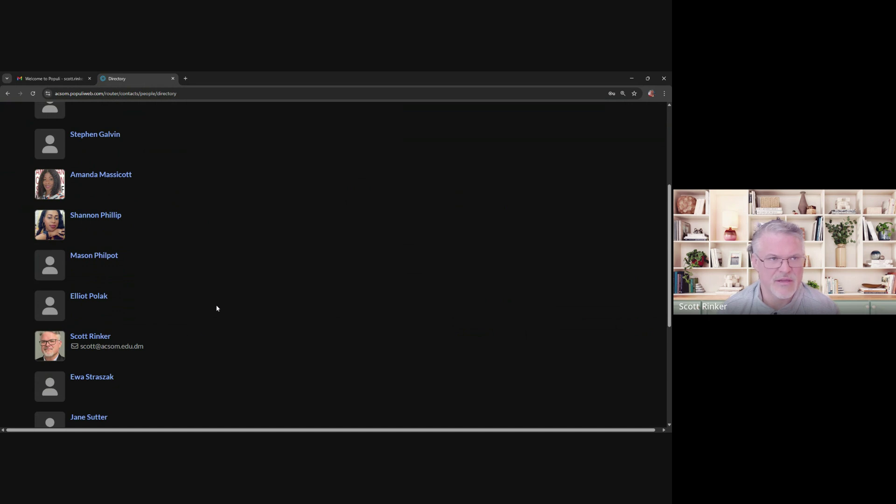
{"action": "scroll", "coordinate": [216, 307], "scroll_direction": "up", "scroll_amount": 2}
{"action": "scroll", "coordinate": [217, 308], "scroll_direction": "up", "scroll_amount": 2}
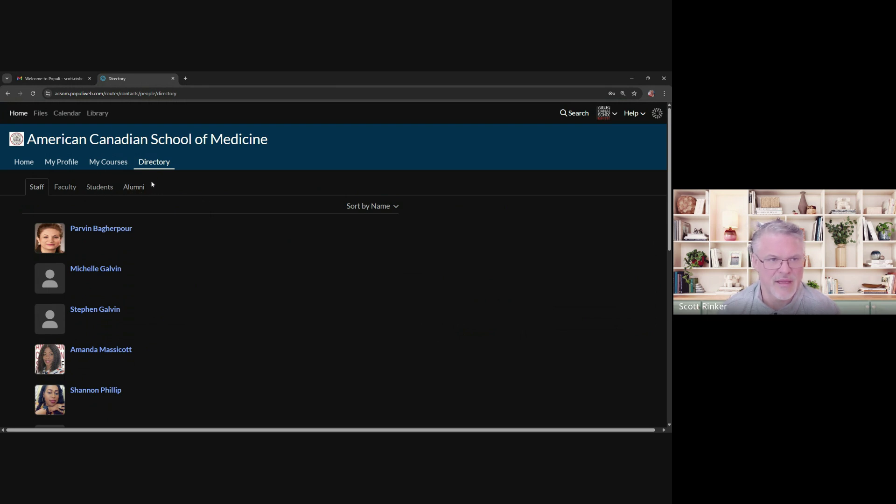
- Look at the portal's files, calendar and library pages, ending back on the home dashboard
{"action": "left_click", "coordinate": [41, 114]}
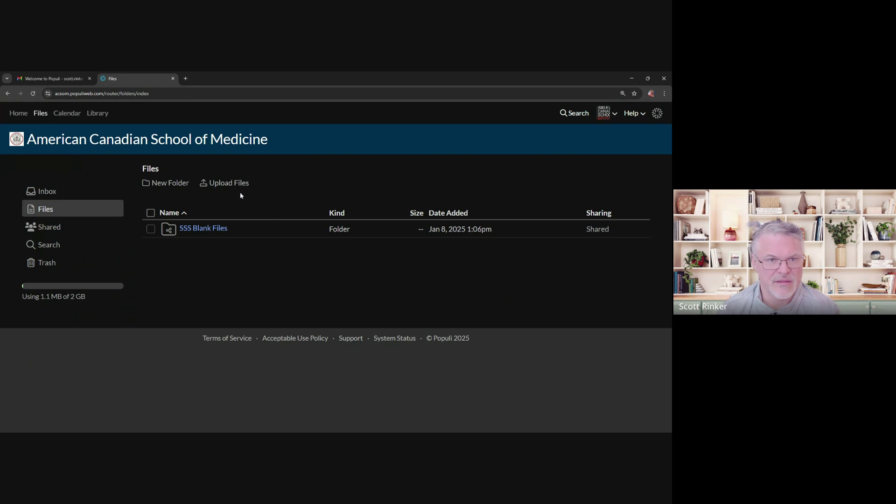
{"action": "left_click", "coordinate": [62, 115]}
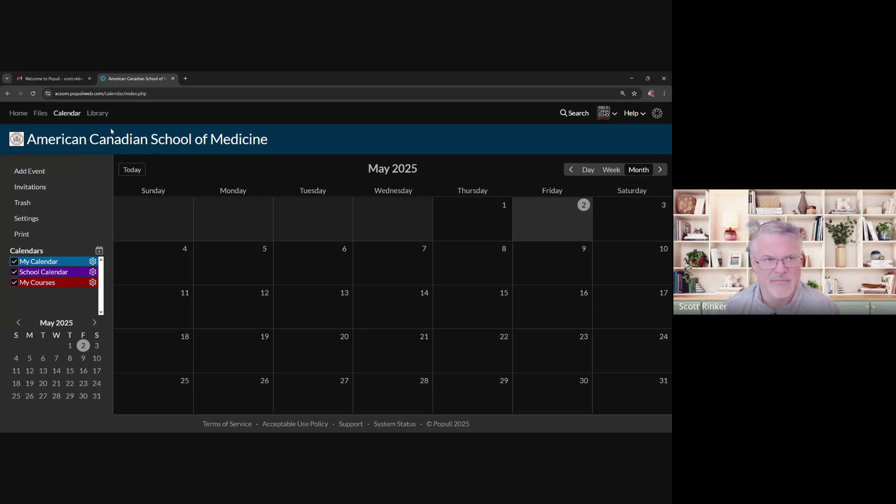
{"action": "left_click", "coordinate": [98, 113]}
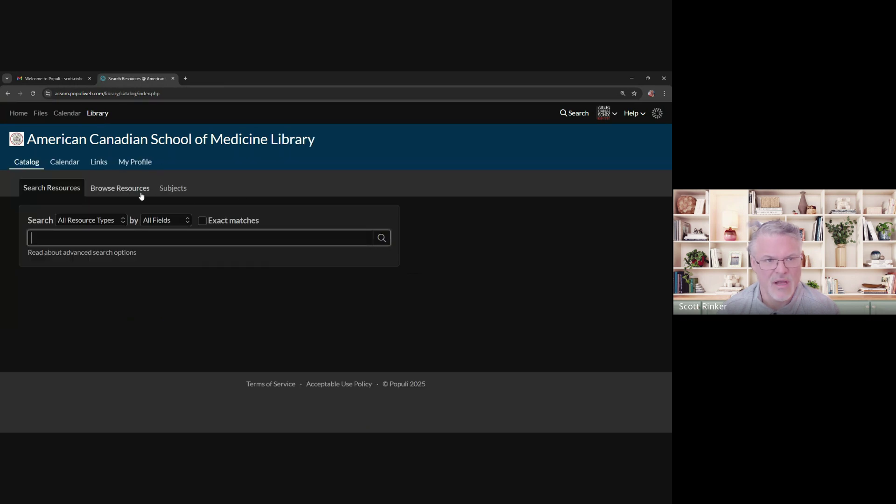
{"action": "left_click", "coordinate": [23, 115]}
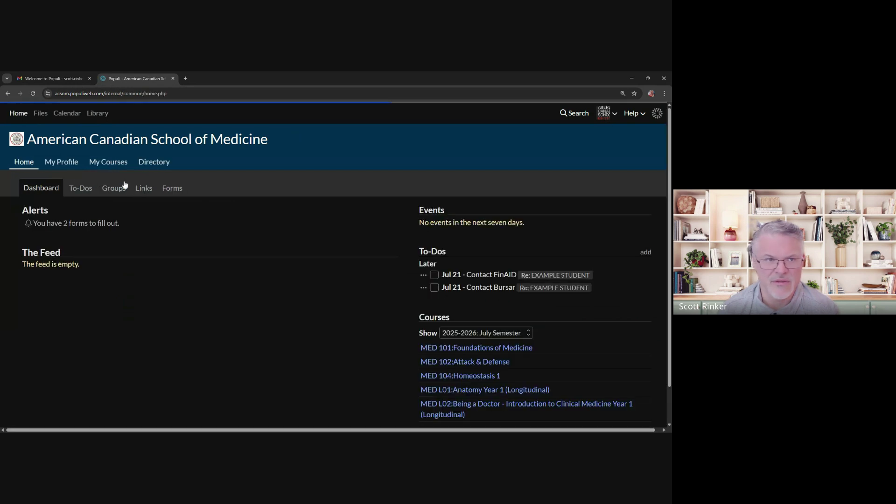
- Revisit the profile's student record to view its transcript, document exports and July Semester courses
{"action": "left_click", "coordinate": [68, 167]}
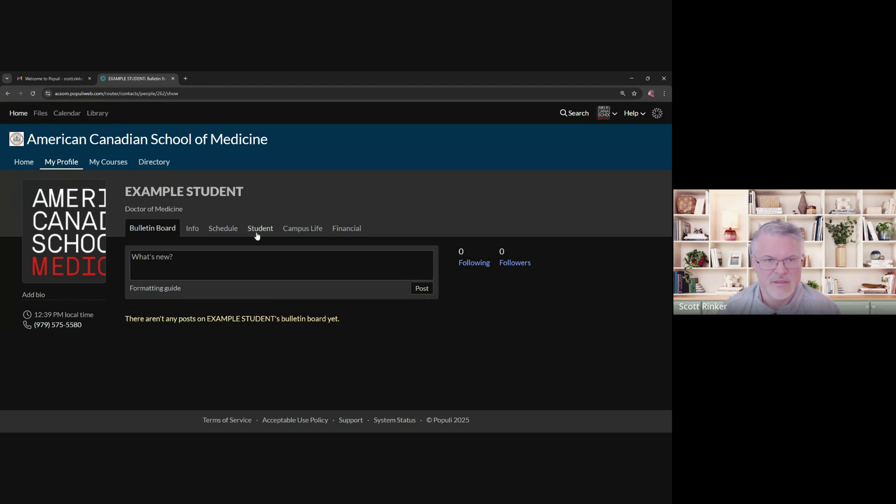
{"action": "left_click", "coordinate": [256, 231]}
{"action": "scroll", "coordinate": [386, 266], "scroll_direction": "down", "scroll_amount": 2}
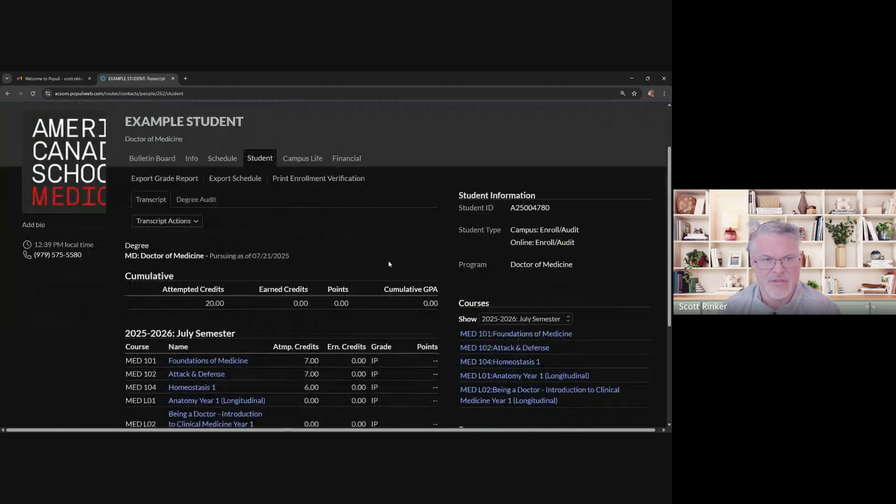
{"action": "scroll", "coordinate": [329, 219], "scroll_direction": "up", "scroll_amount": 2}
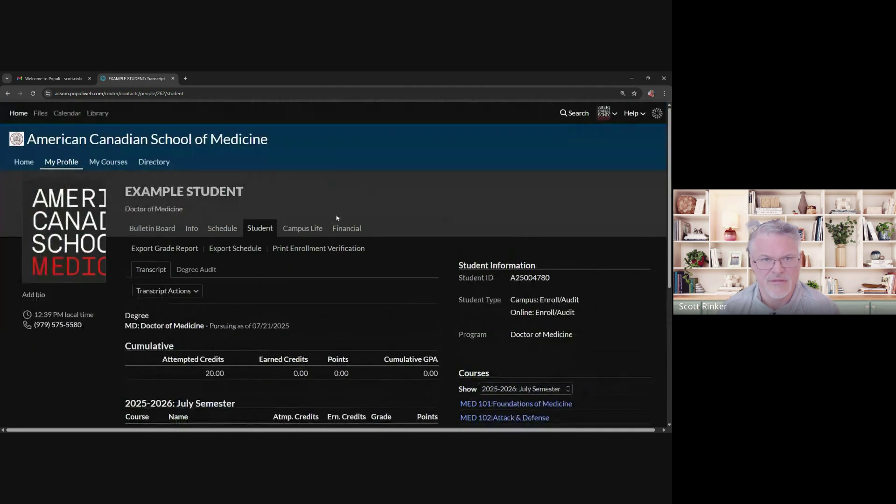
- Revisit the profile's finances, checking the dashboard, the financial aid and the by-term charges for 2025-2026: July Semester
{"action": "left_click", "coordinate": [349, 228]}
{"action": "scroll", "coordinate": [453, 268], "scroll_direction": "down", "scroll_amount": 2}
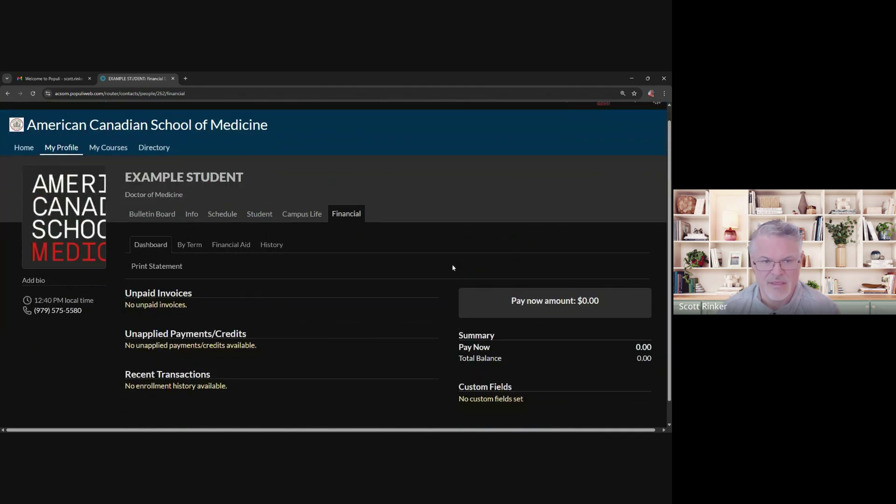
{"action": "left_click", "coordinate": [232, 222]}
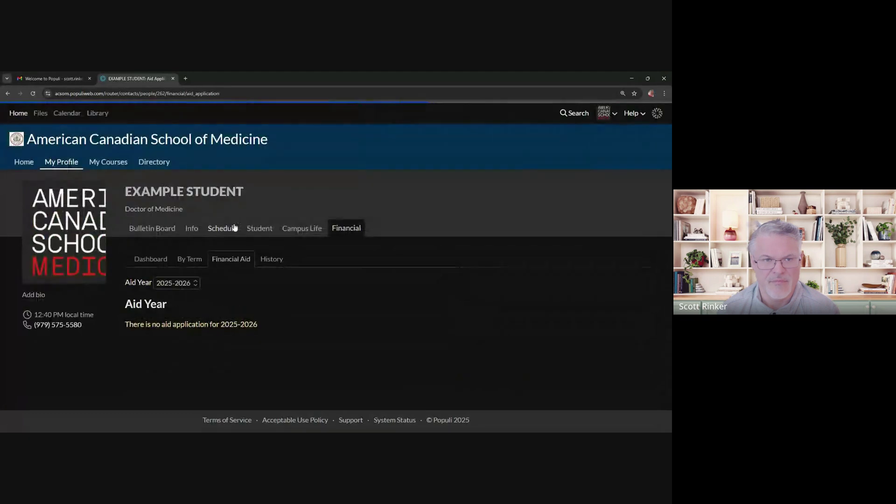
{"action": "left_click", "coordinate": [195, 259]}
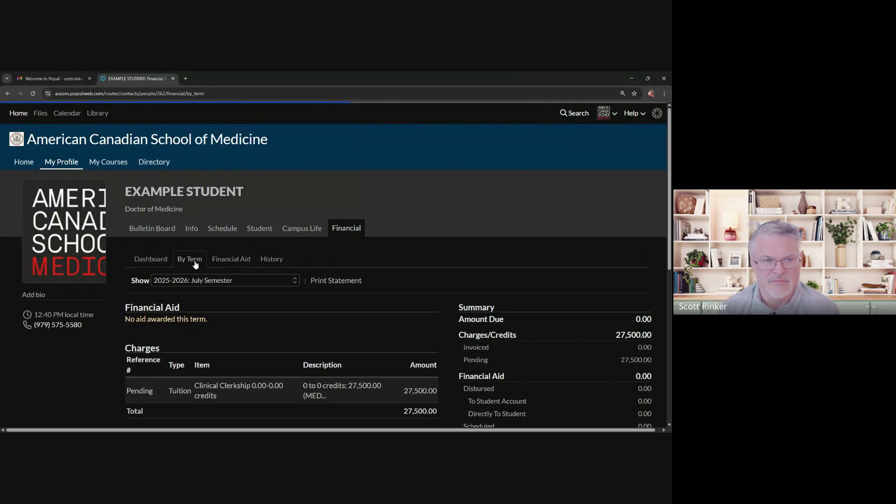
{"action": "scroll", "coordinate": [285, 262], "scroll_direction": "down", "scroll_amount": 1}
{"action": "scroll", "coordinate": [315, 263], "scroll_direction": "down", "scroll_amount": 1}
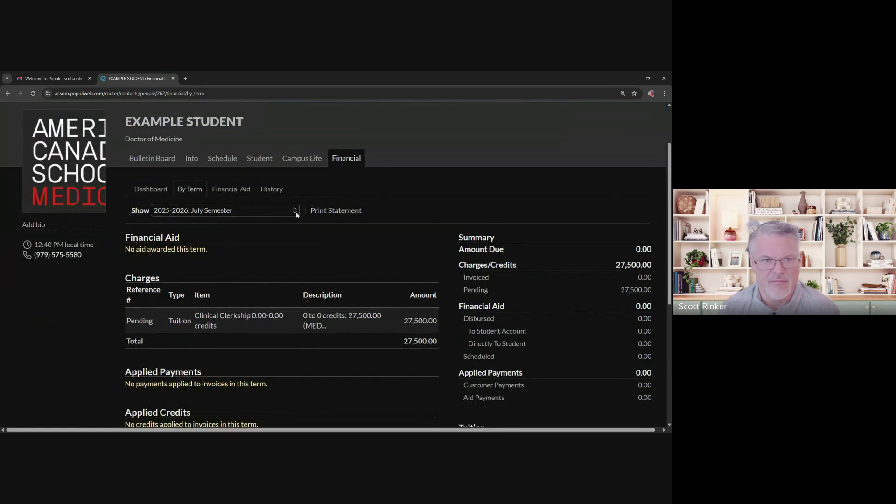
- Print the 2025-2026: July Semester financial statement using the PDF (Built-in layout) option, and return to the by-term page
{"action": "left_click", "coordinate": [328, 215]}
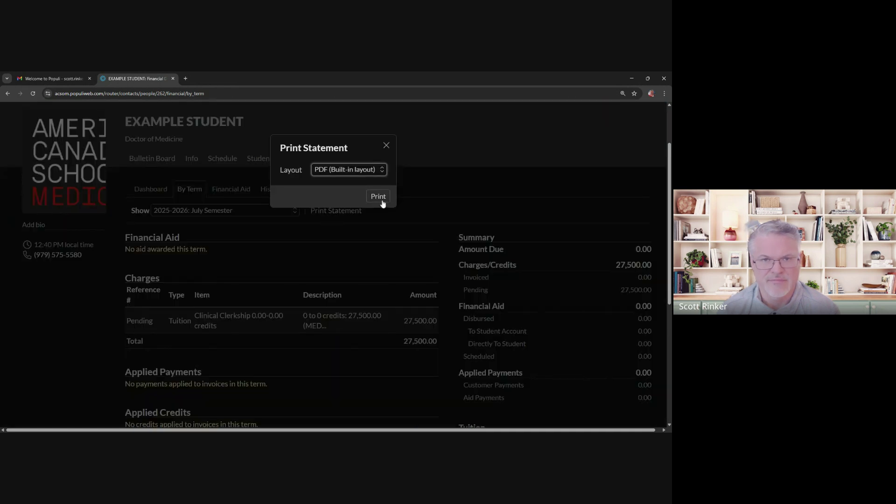
{"action": "left_click", "coordinate": [382, 200]}
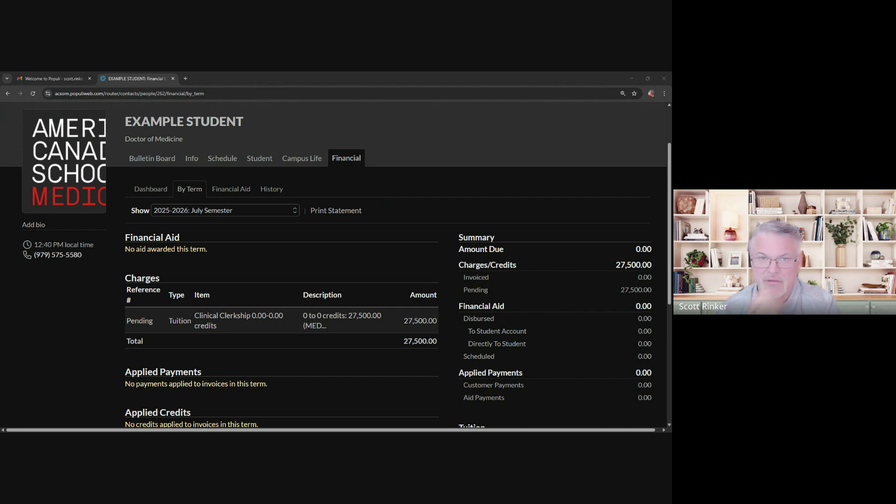
{"action": "left_click", "coordinate": [582, 140]}
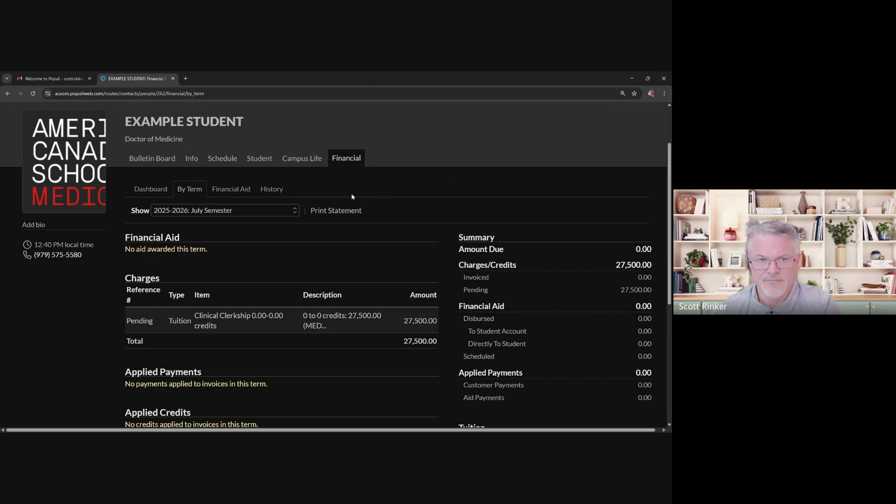
- Look through the profile's financial aid, history and dashboard pages in the financial section
{"action": "left_click", "coordinate": [228, 191]}
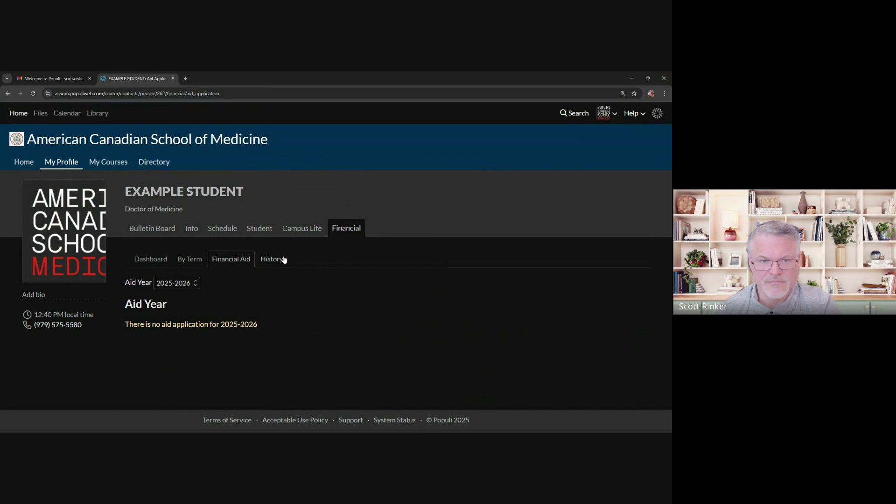
{"action": "left_click", "coordinate": [276, 260]}
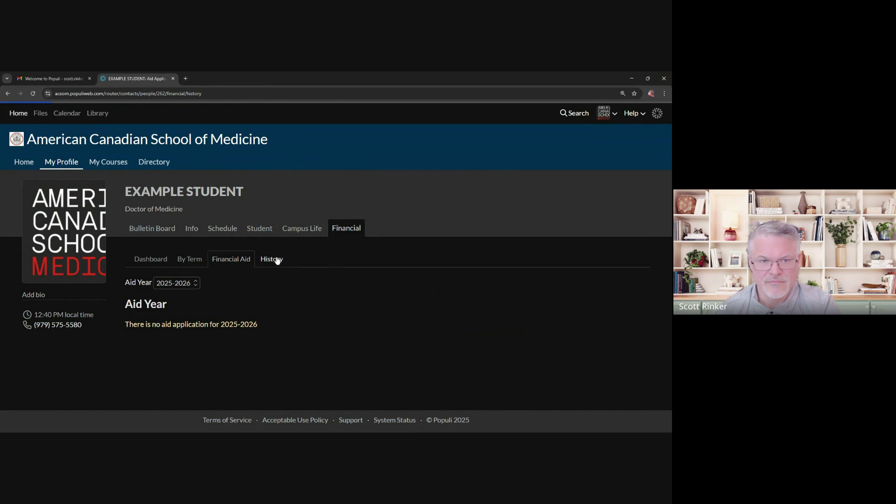
{"action": "left_click", "coordinate": [151, 259]}
{"action": "scroll", "coordinate": [412, 239], "scroll_direction": "down", "scroll_amount": 1}
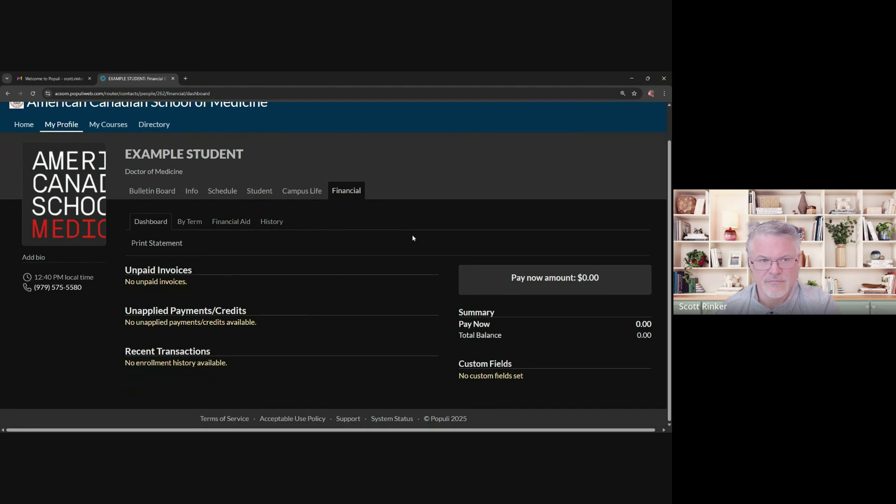
- Return to the home dashboard and mark the Contact FinAID and Contact Bursar to-dos as done
{"action": "left_click", "coordinate": [24, 130]}
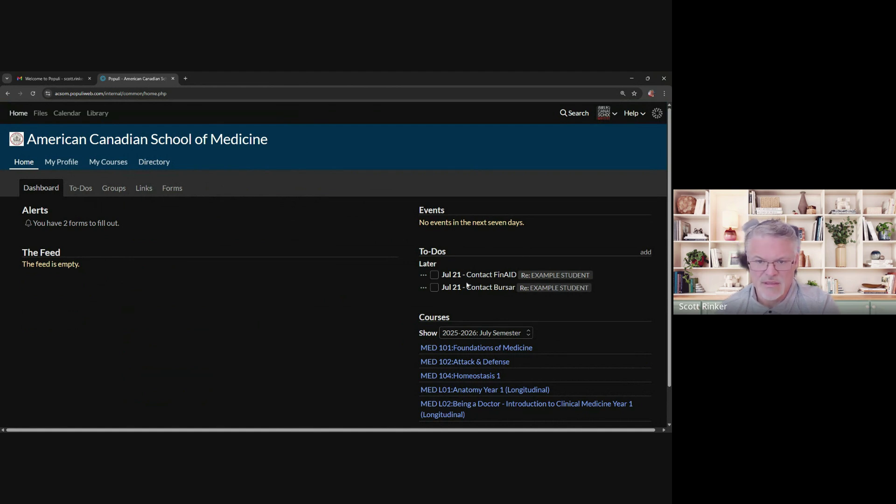
{"action": "scroll", "coordinate": [372, 300], "scroll_direction": "down", "scroll_amount": 1}
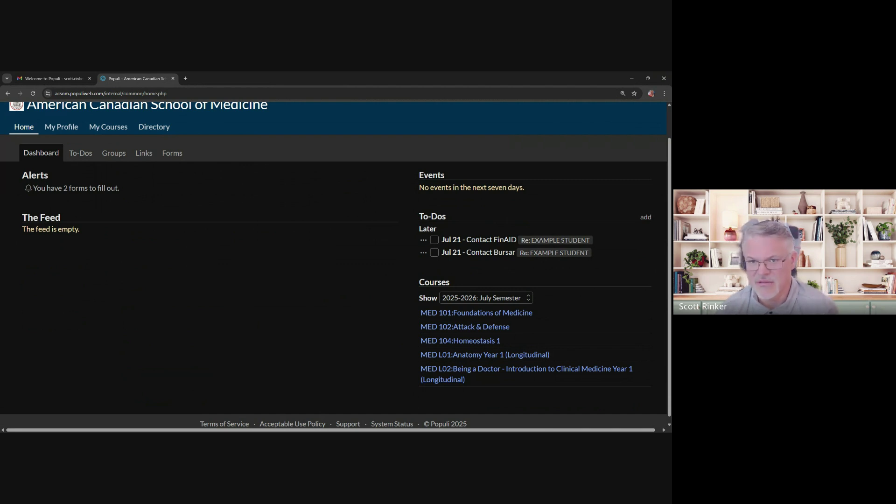
{"action": "left_click", "coordinate": [435, 241]}
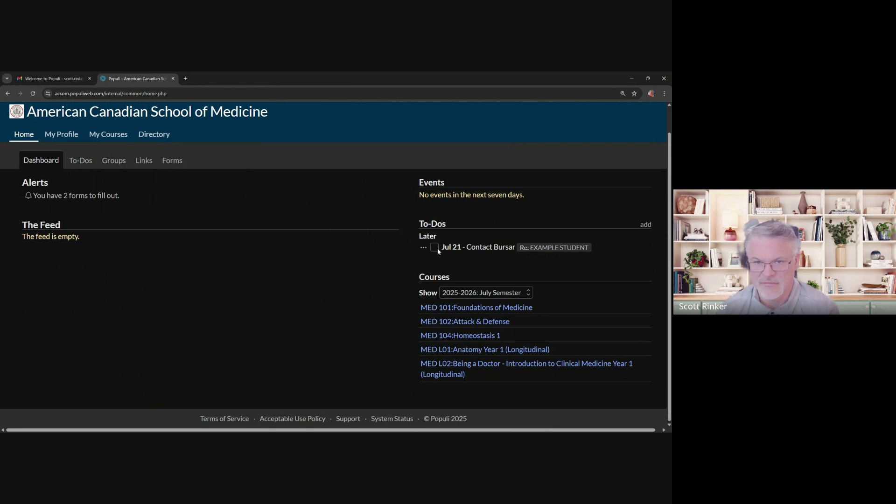
{"action": "left_click", "coordinate": [434, 247]}
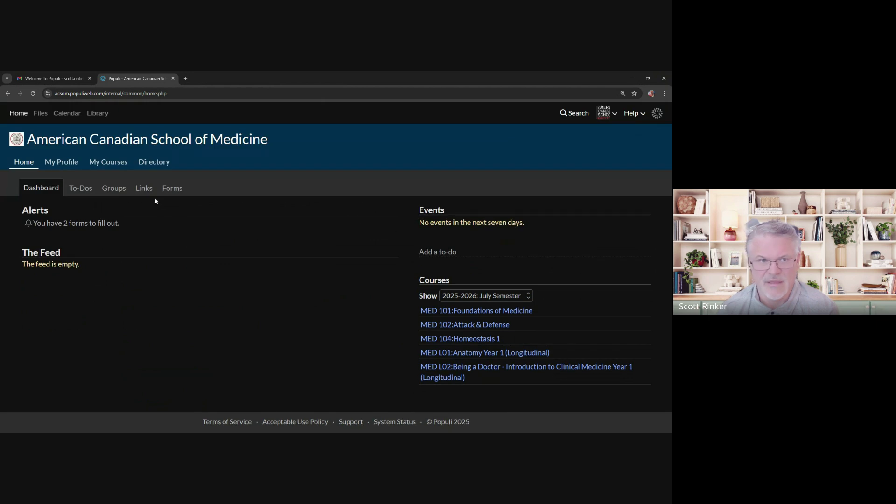
- Open the Agreements, Attestations, and Emergency Contact Information form from the alerts, review its sections, and go back to the forms list
{"action": "left_click", "coordinate": [89, 224]}
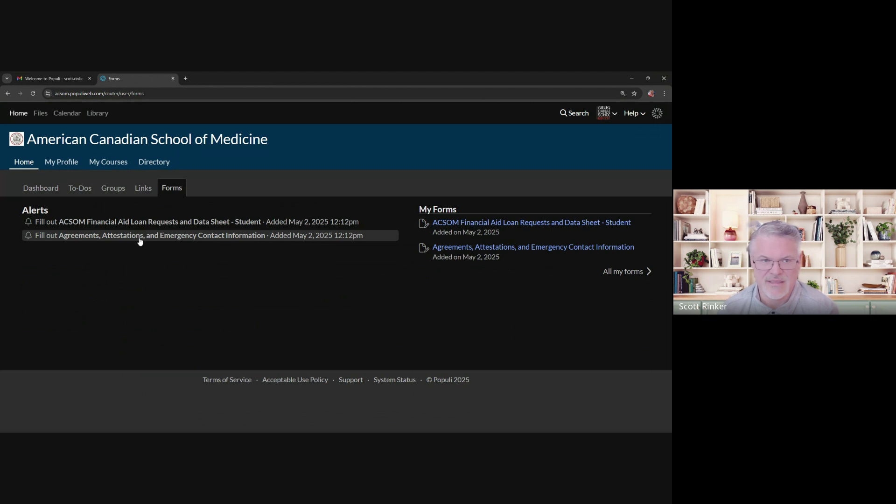
{"action": "left_click", "coordinate": [199, 237]}
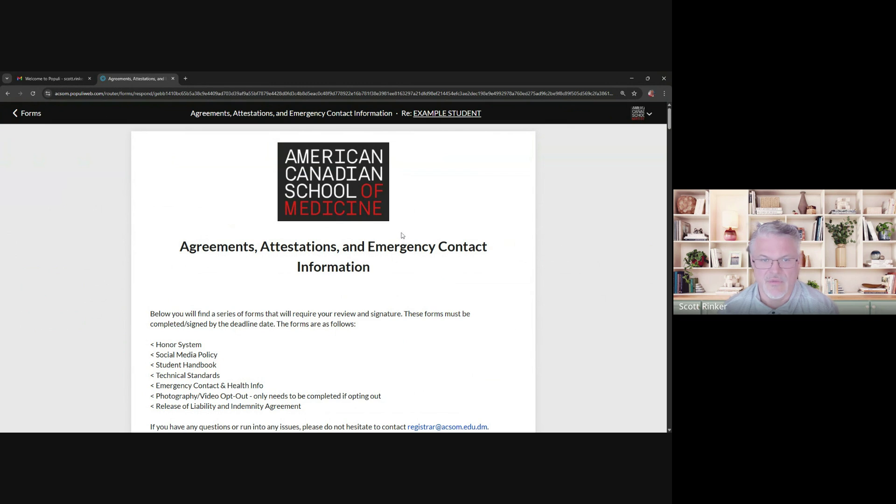
{"action": "scroll", "coordinate": [402, 237], "scroll_direction": "down", "scroll_amount": 7}
{"action": "scroll", "coordinate": [402, 236], "scroll_direction": "down", "scroll_amount": 7}
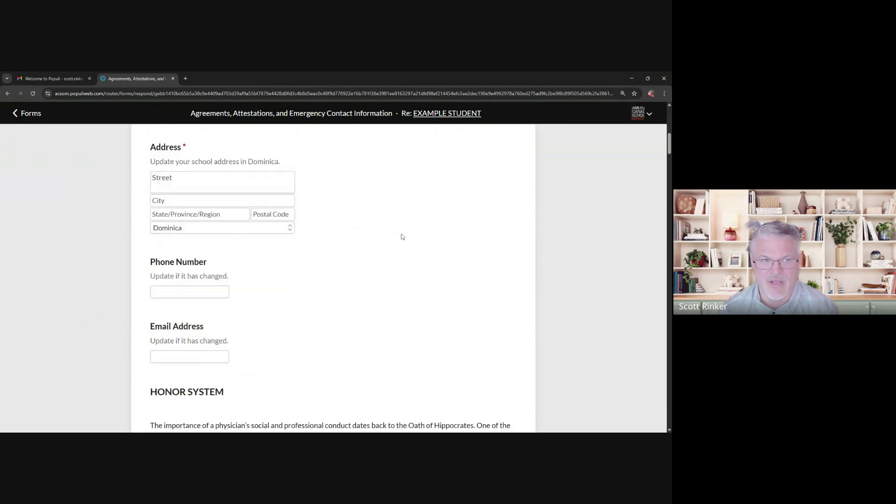
{"action": "scroll", "coordinate": [402, 238], "scroll_direction": "down", "scroll_amount": 5}
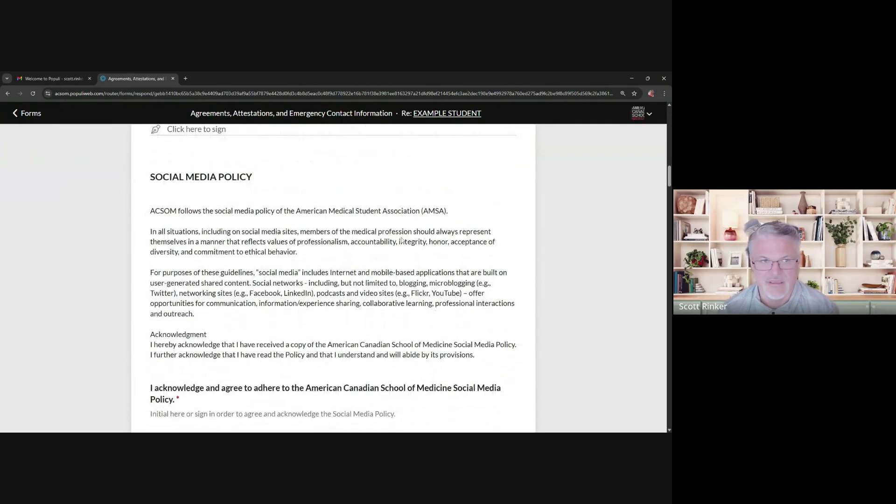
{"action": "scroll", "coordinate": [402, 240], "scroll_direction": "down", "scroll_amount": 3}
{"action": "scroll", "coordinate": [402, 239], "scroll_direction": "up", "scroll_amount": 10}
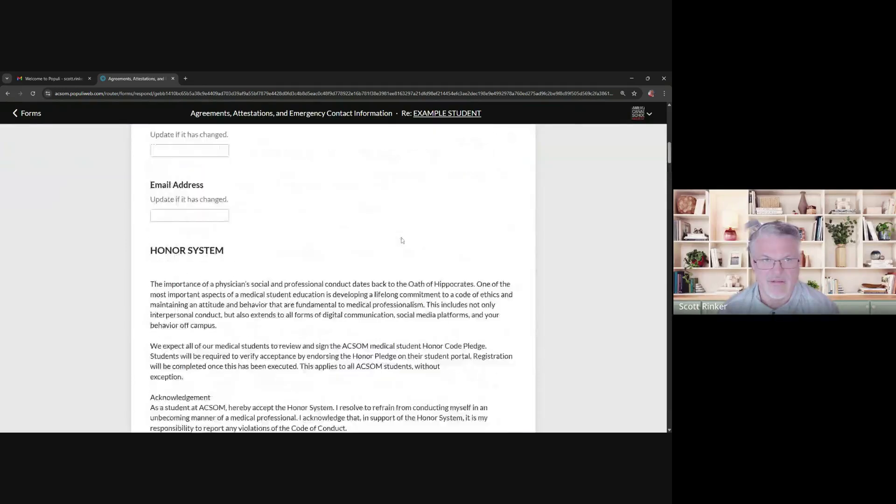
{"action": "scroll", "coordinate": [402, 240], "scroll_direction": "up", "scroll_amount": 15}
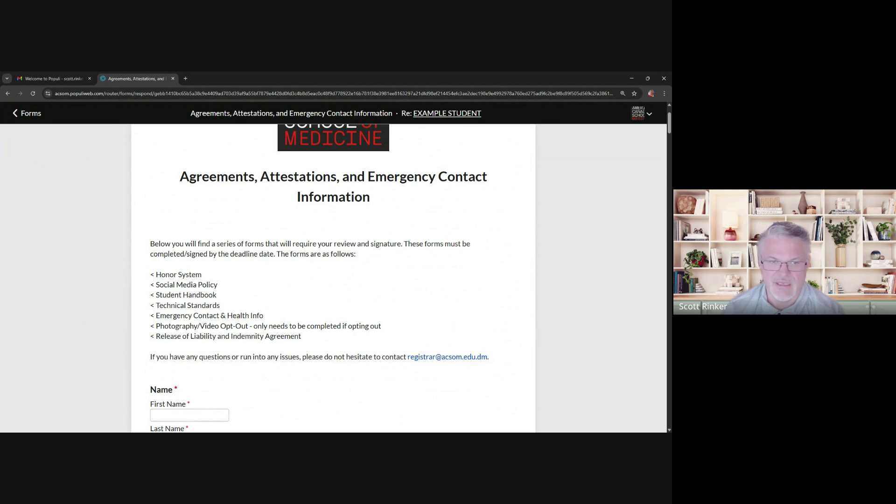
{"action": "scroll", "coordinate": [300, 292], "scroll_direction": "up", "scroll_amount": 2}
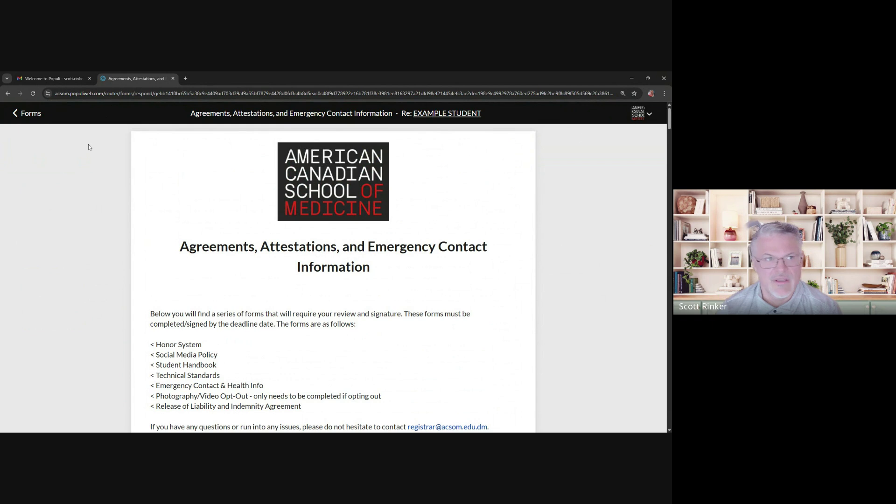
{"action": "left_click", "coordinate": [16, 115]}
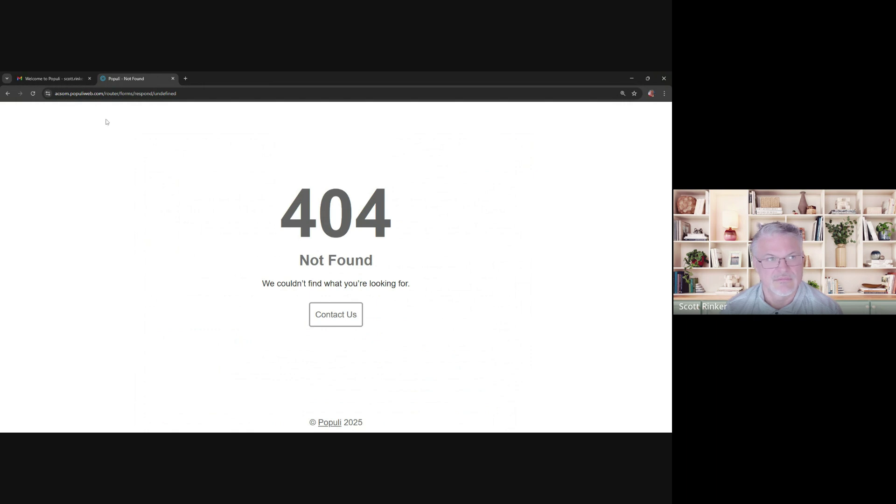
{"action": "left_click", "coordinate": [8, 94]}
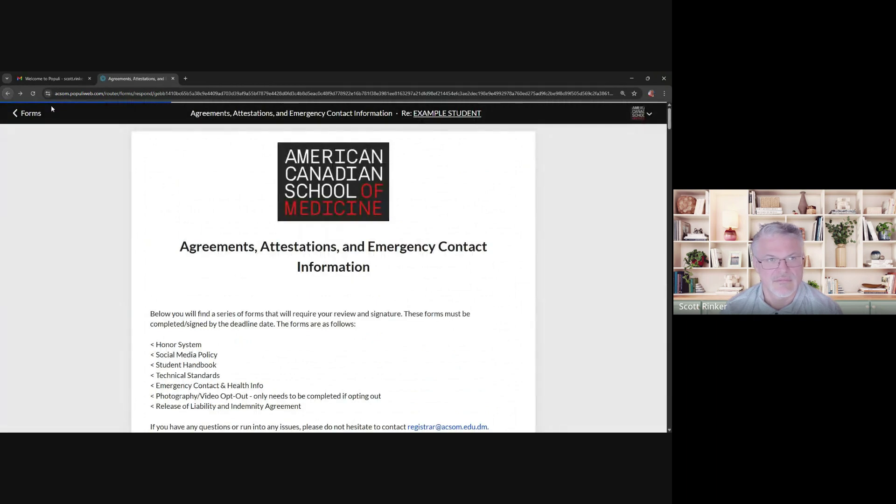
{"action": "left_click", "coordinate": [30, 118]}
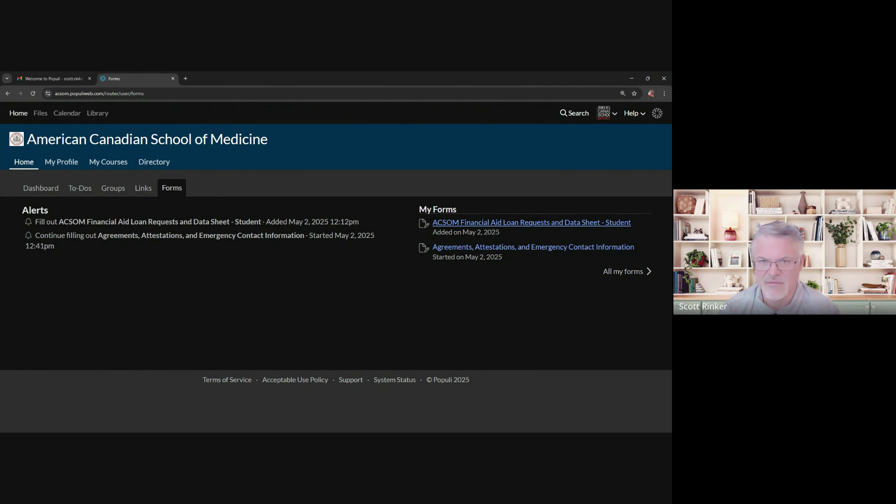
- Open the ACSOM Financial Aid Loan Requests and Data Sheet - Student form, review its fields, and go back to the forms list
{"action": "left_click", "coordinate": [493, 225]}
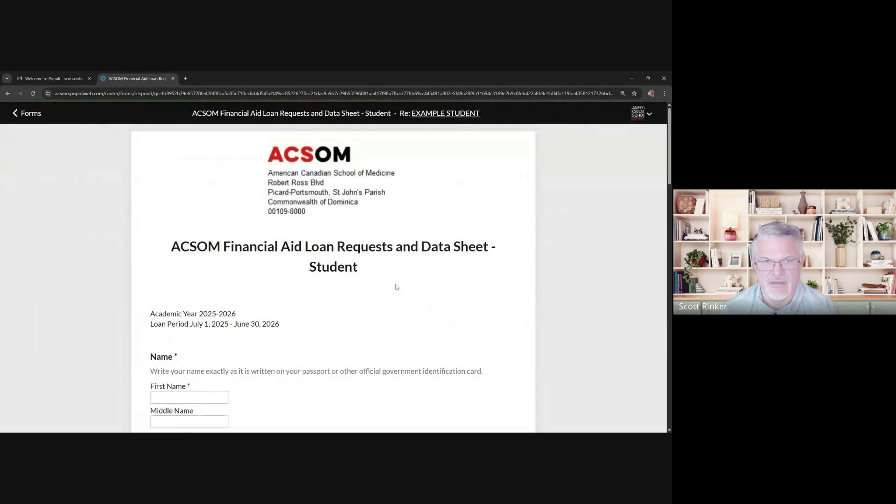
{"action": "scroll", "coordinate": [452, 302], "scroll_direction": "down", "scroll_amount": 1}
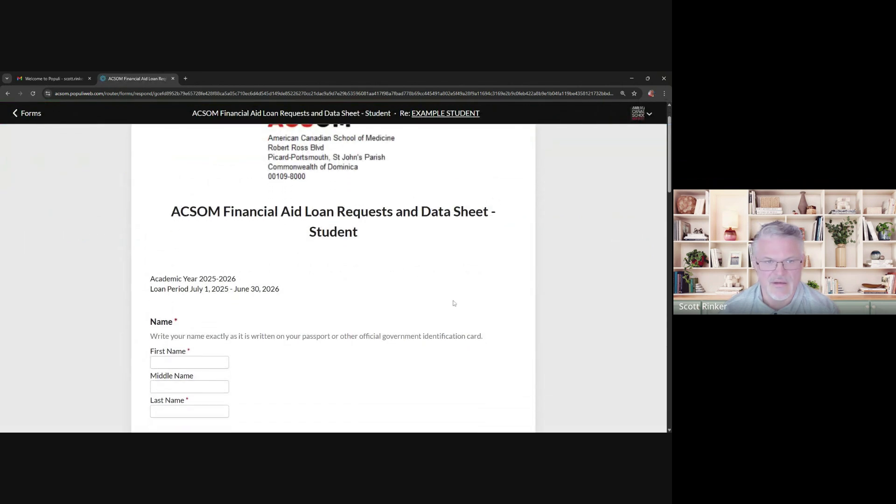
{"action": "scroll", "coordinate": [454, 303], "scroll_direction": "down", "scroll_amount": 5}
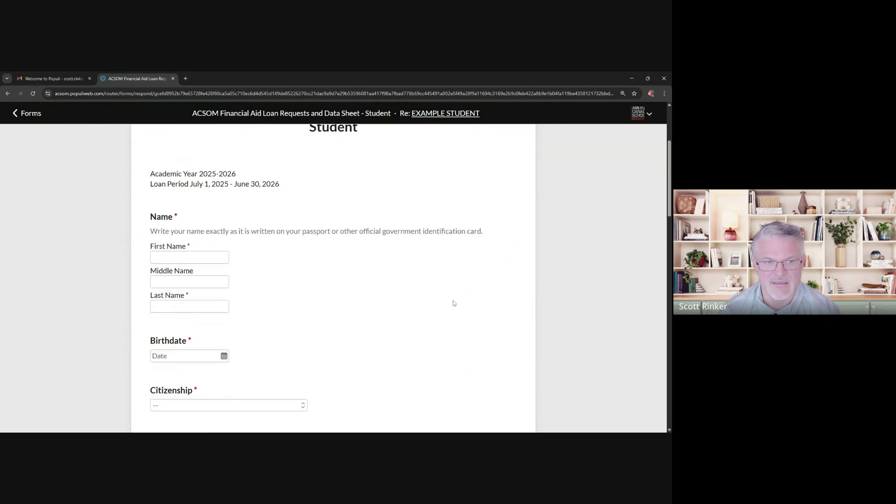
{"action": "scroll", "coordinate": [449, 297], "scroll_direction": "up", "scroll_amount": 6}
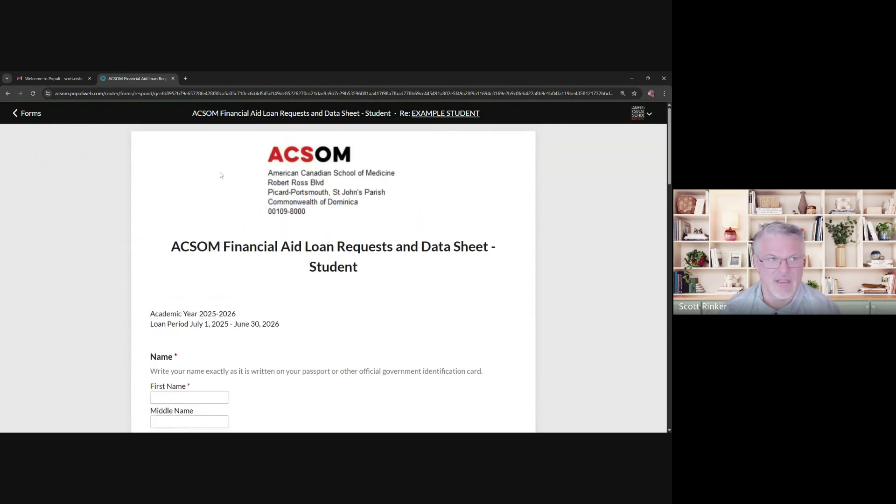
{"action": "left_click", "coordinate": [22, 116]}
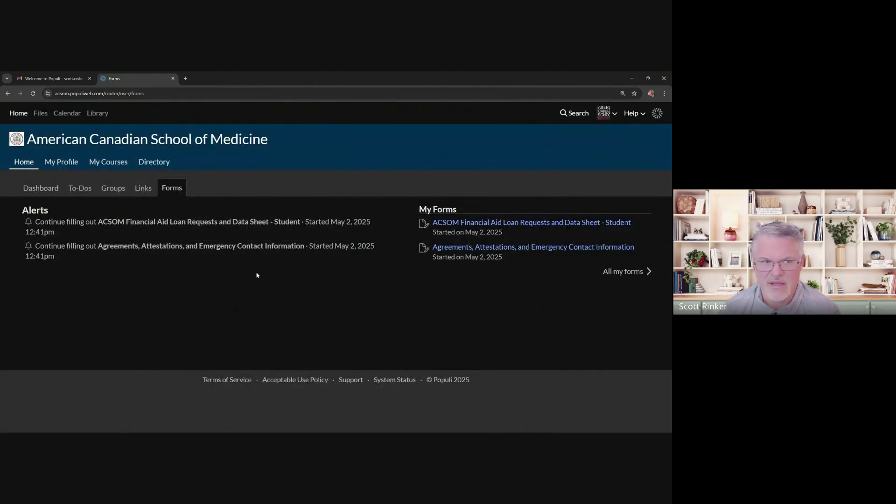
- Review the home section's links for student services websites, transcript requests and the Accepted Students STEPS
{"action": "left_click", "coordinate": [146, 192]}
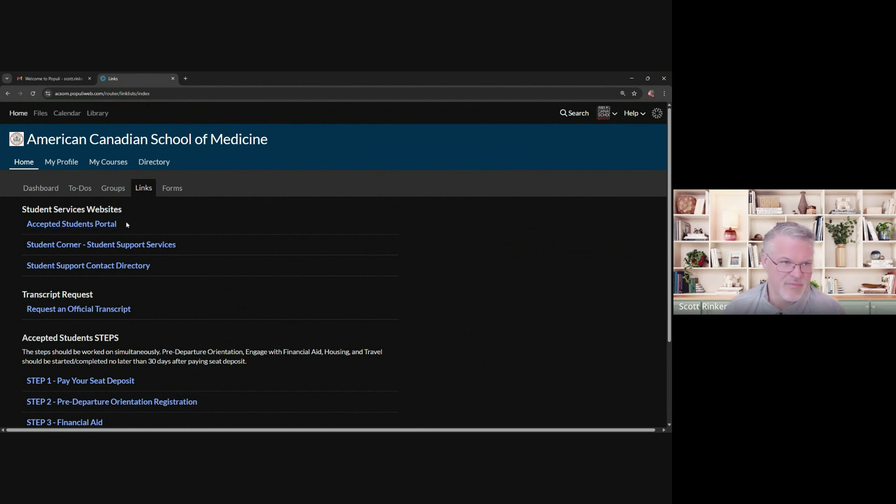
{"action": "scroll", "coordinate": [214, 270], "scroll_direction": "down", "scroll_amount": 1}
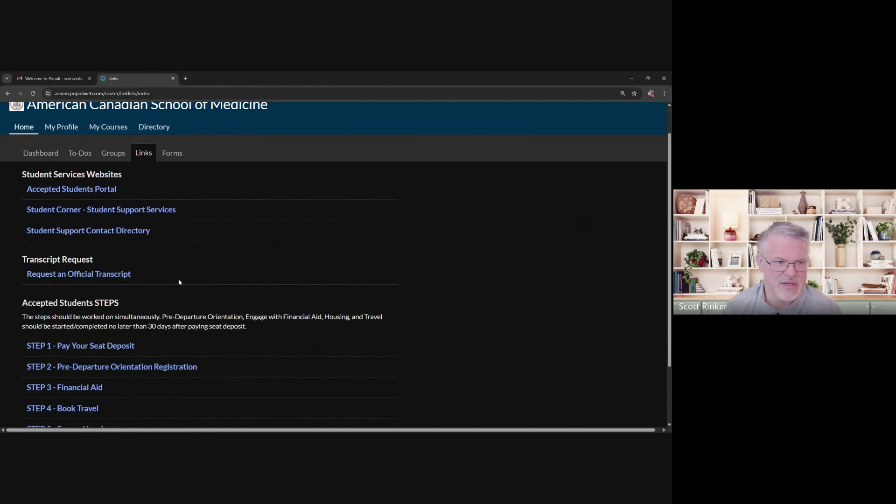
{"action": "scroll", "coordinate": [219, 278], "scroll_direction": "down", "scroll_amount": 2}
{"action": "scroll", "coordinate": [281, 243], "scroll_direction": "up", "scroll_amount": 3}
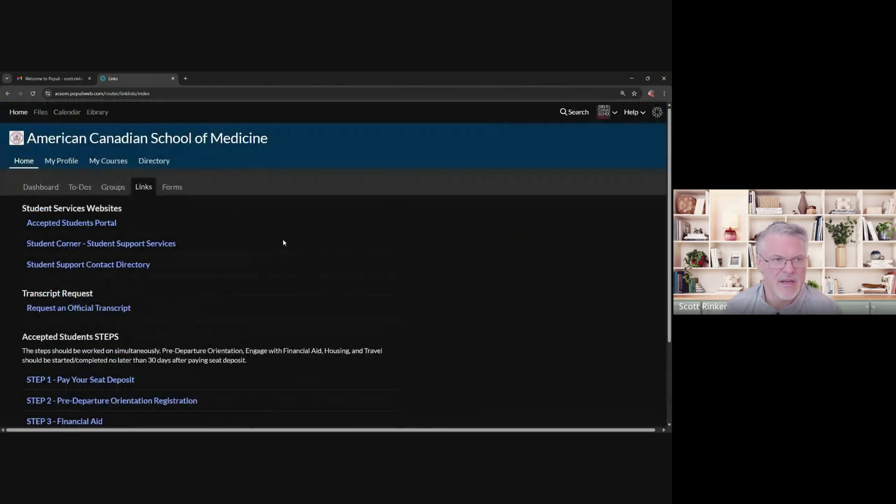
{"action": "scroll", "coordinate": [164, 287], "scroll_direction": "down", "scroll_amount": 2}
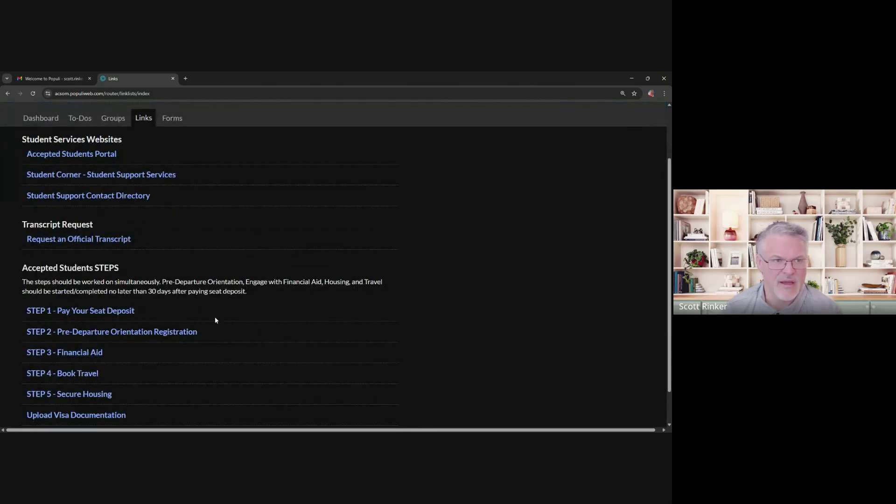
{"action": "scroll", "coordinate": [216, 307], "scroll_direction": "up", "scroll_amount": 2}
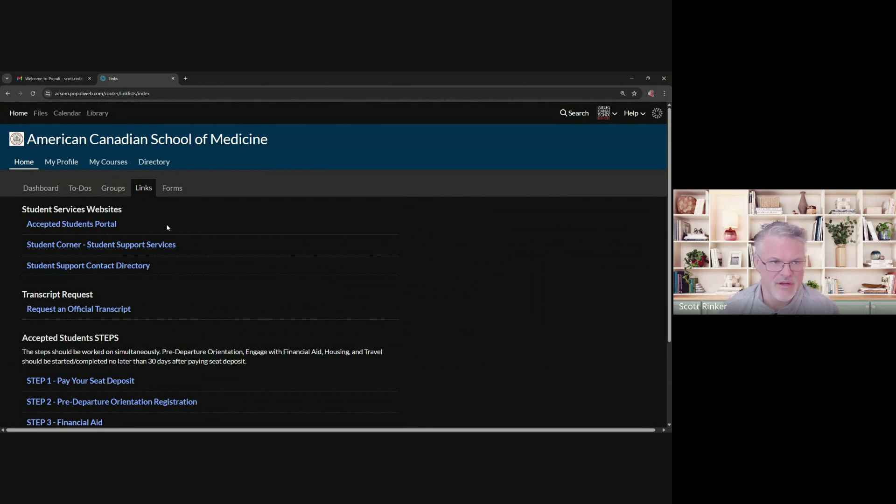
- Browse the school's student groups, from Humanity in Medicine down to the Student Government Association
{"action": "left_click", "coordinate": [112, 189]}
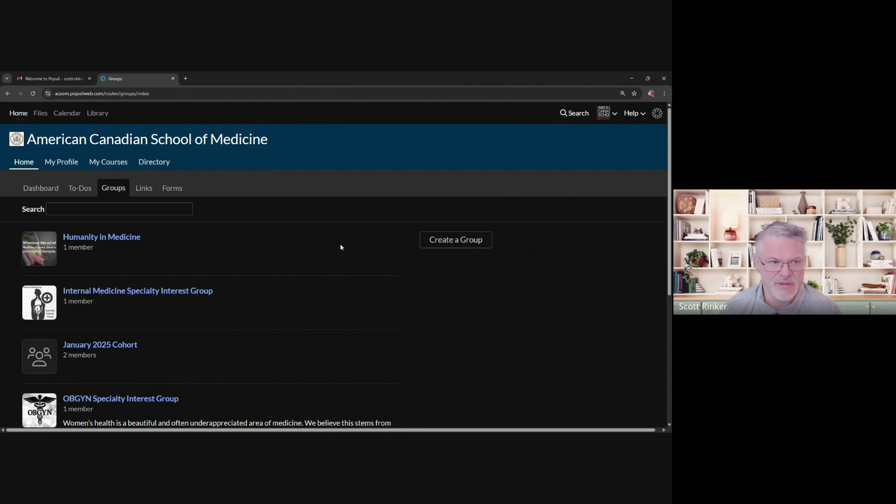
{"action": "scroll", "coordinate": [341, 247], "scroll_direction": "down", "scroll_amount": 2}
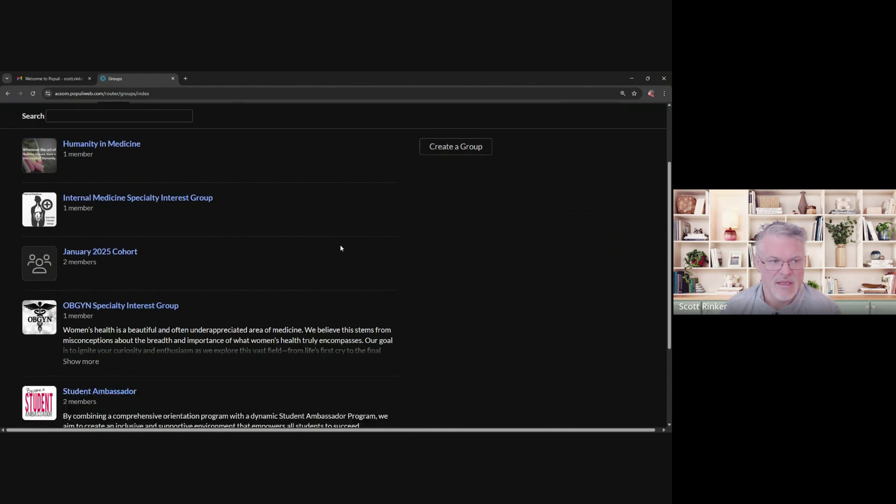
{"action": "scroll", "coordinate": [341, 248], "scroll_direction": "down", "scroll_amount": 2}
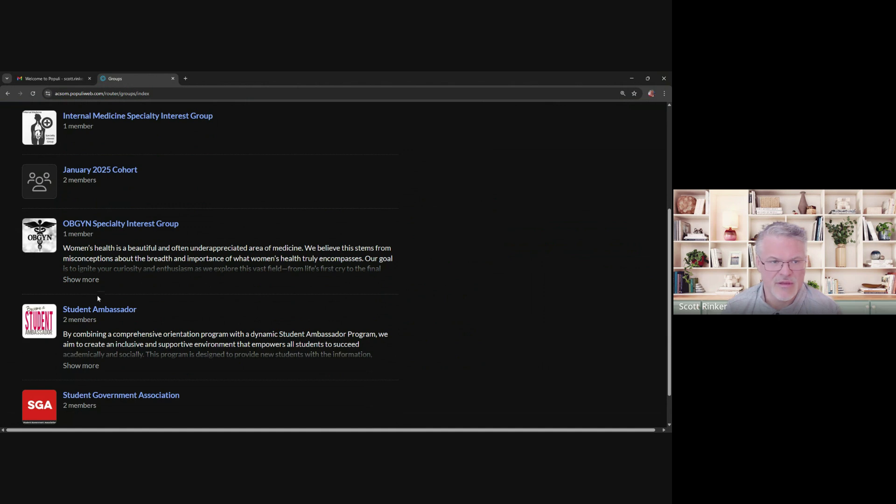
{"action": "scroll", "coordinate": [151, 374], "scroll_direction": "down", "scroll_amount": 1}
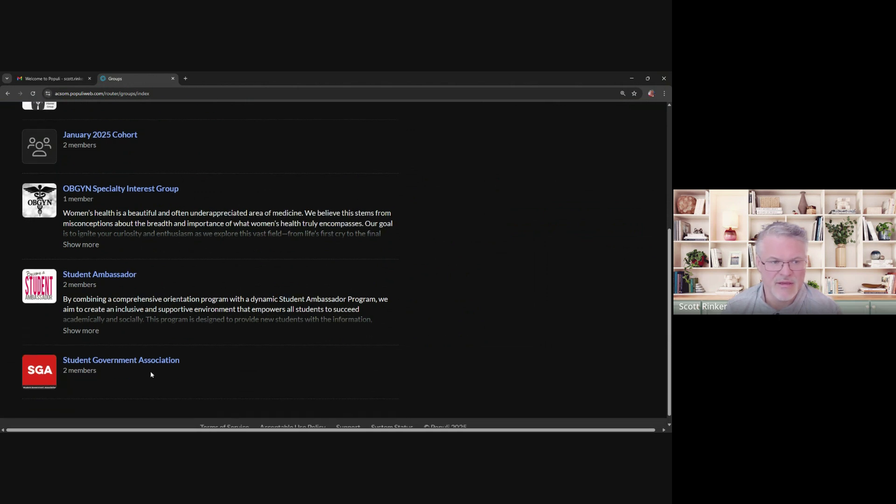
{"action": "scroll", "coordinate": [223, 319], "scroll_direction": "up", "scroll_amount": 4}
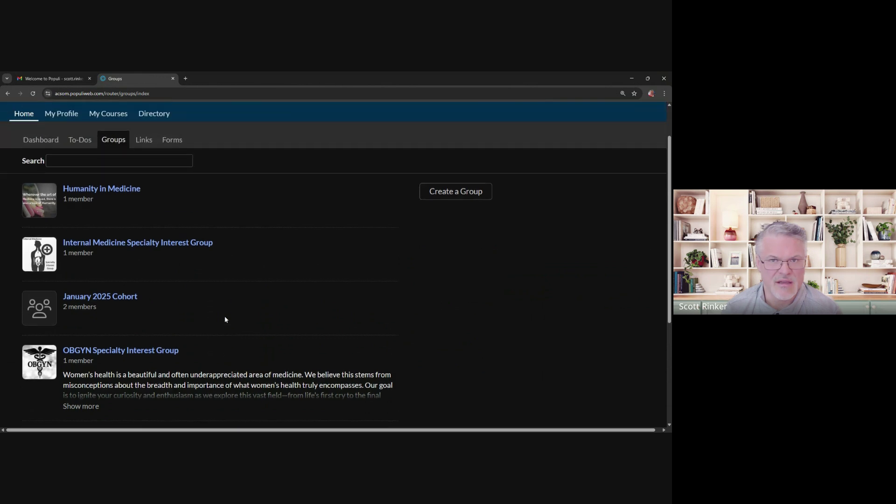
{"action": "scroll", "coordinate": [225, 319], "scroll_direction": "up", "scroll_amount": 1}
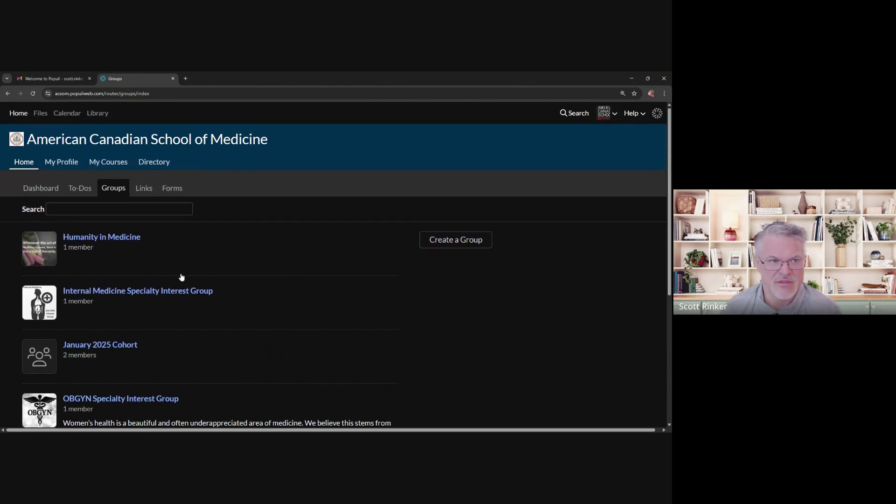
- Return to the home dashboard and open the student's own profile
{"action": "left_click", "coordinate": [49, 192]}
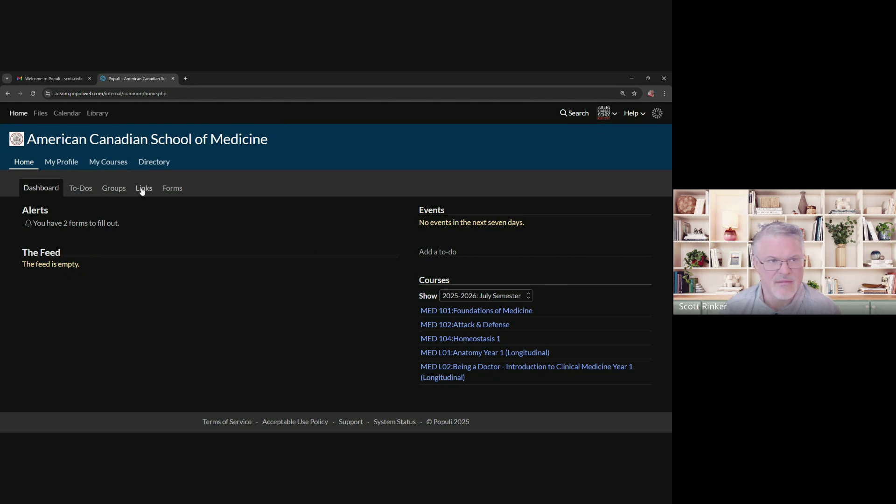
{"action": "left_click", "coordinate": [73, 162]}
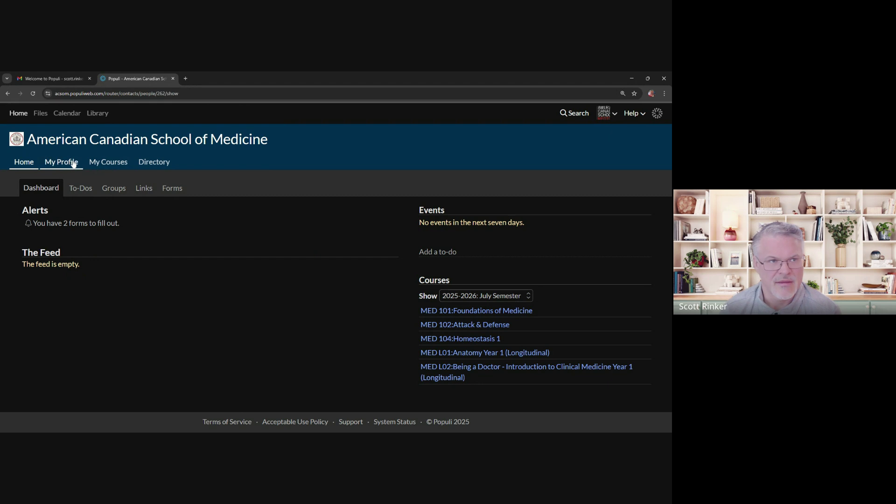